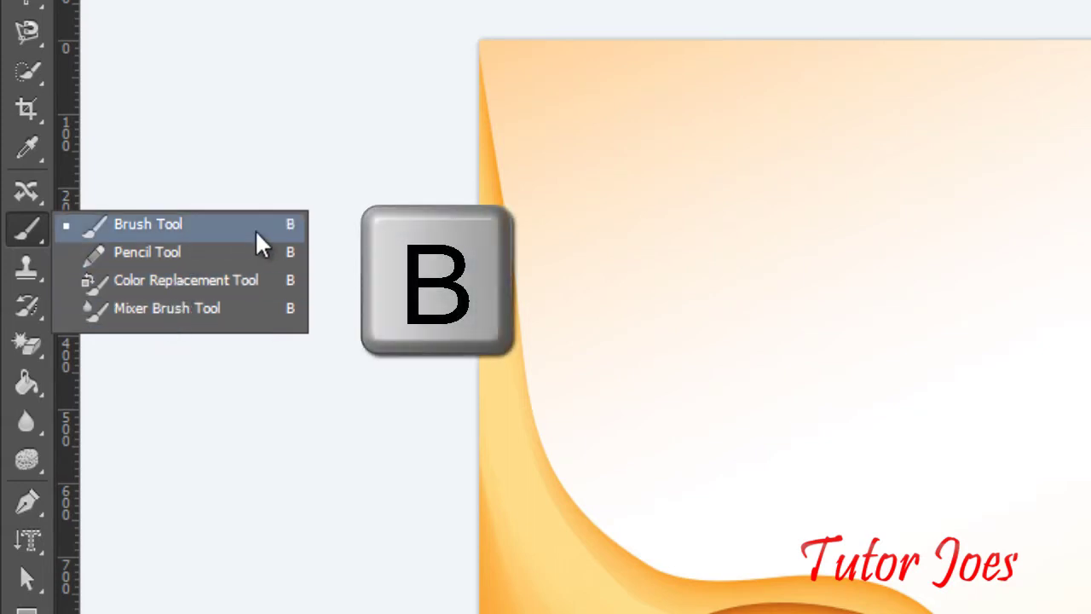
# Step: Set up the Brush Tool with a 116 px size, Lighten mode and 100% opacity
pyautogui.click(179, 234)
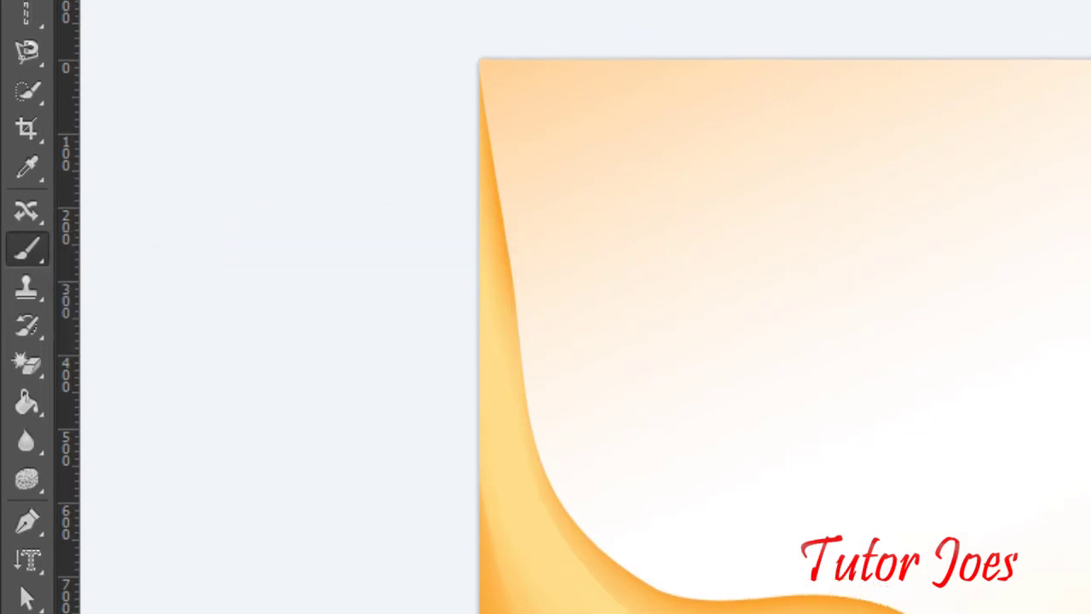
pyautogui.click(144, 67)
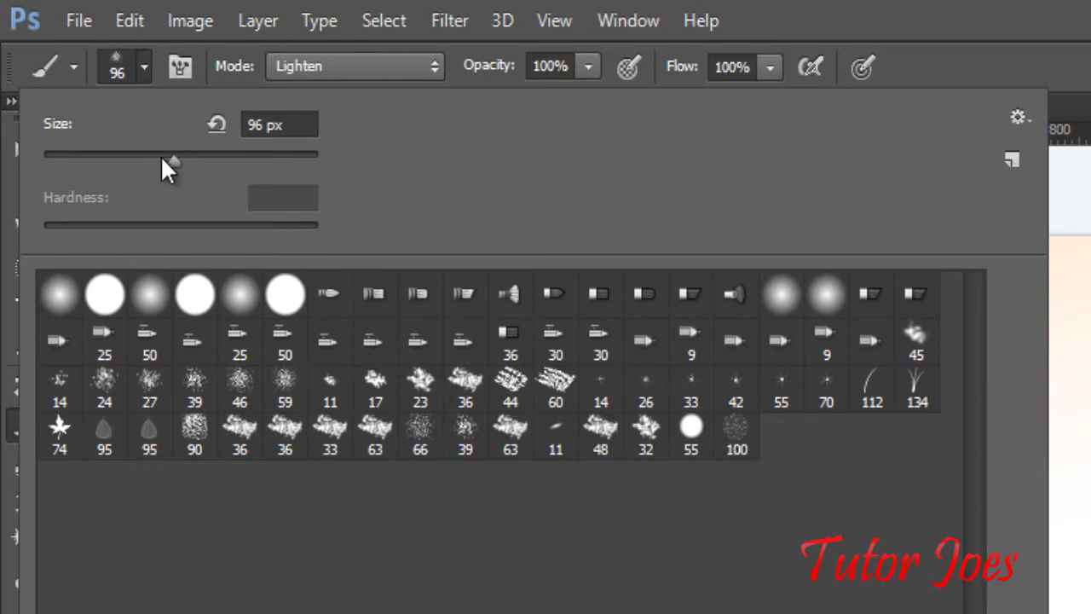
pyautogui.moveTo(167, 158); pyautogui.dragTo(192, 159)
pyautogui.click(287, 68)
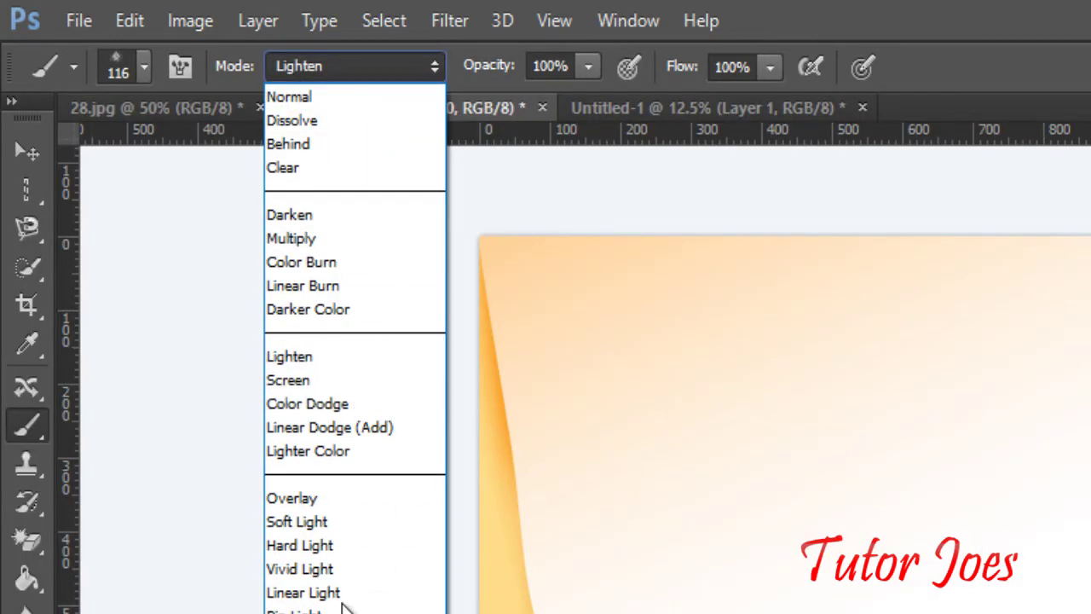
pyautogui.click(303, 355)
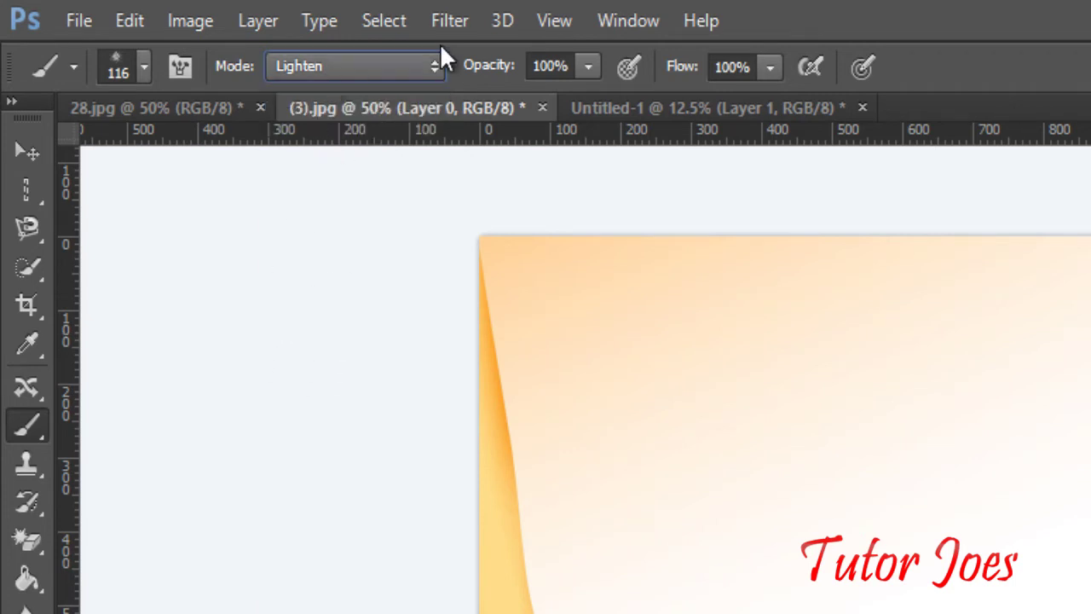
pyautogui.click(587, 68)
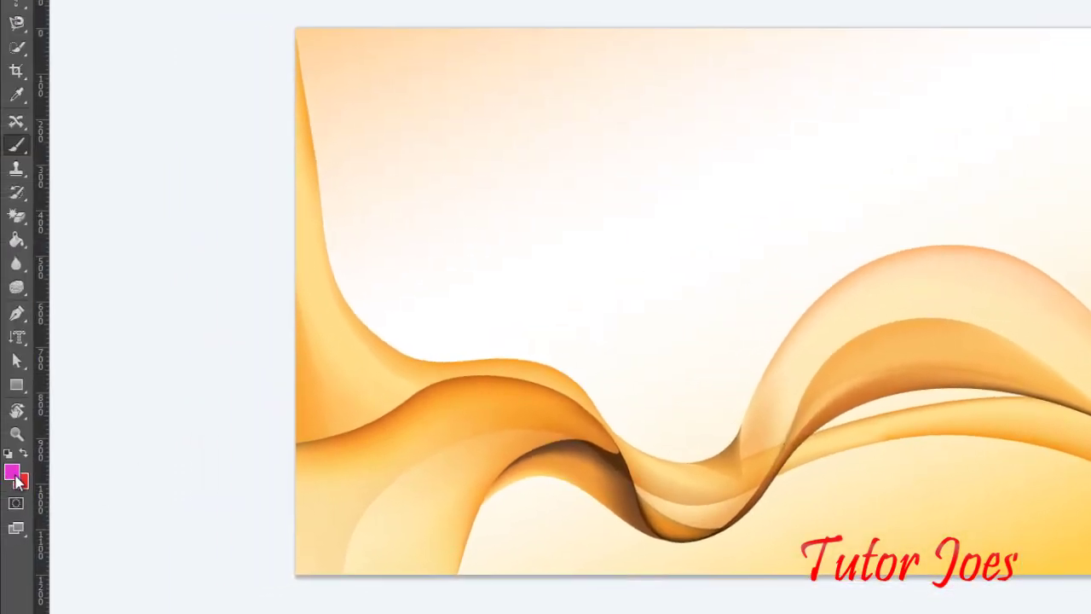
# Step: Try painting freehand magenta brush strokes over the arched wave on the right of the image
pyautogui.moveTo(913, 322)
pyautogui.mouseDown()
pyautogui.moveTo(773, 445)
pyautogui.moveTo(794, 408)
pyautogui.mouseUp()
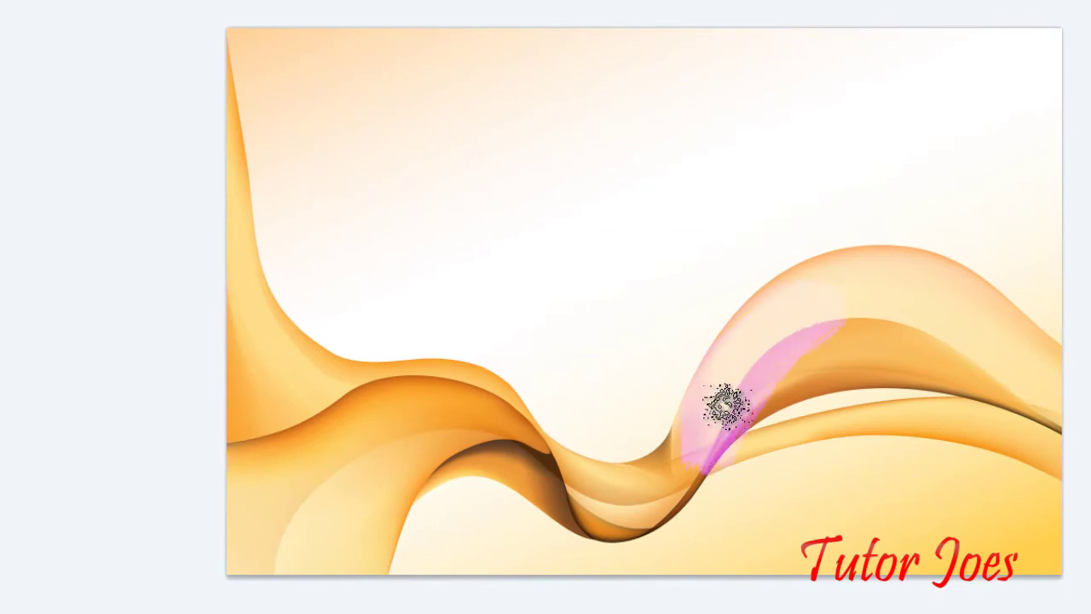
pyautogui.moveTo(725, 405)
pyautogui.mouseDown()
pyautogui.moveTo(865, 326)
pyautogui.moveTo(845, 384)
pyautogui.moveTo(784, 424)
pyautogui.moveTo(945, 382)
pyautogui.mouseUp()
pyautogui.moveTo(920, 275)
pyautogui.mouseDown()
pyautogui.moveTo(981, 381)
pyautogui.moveTo(920, 418)
pyautogui.moveTo(1082, 426)
pyautogui.moveTo(909, 325)
pyautogui.mouseUp()
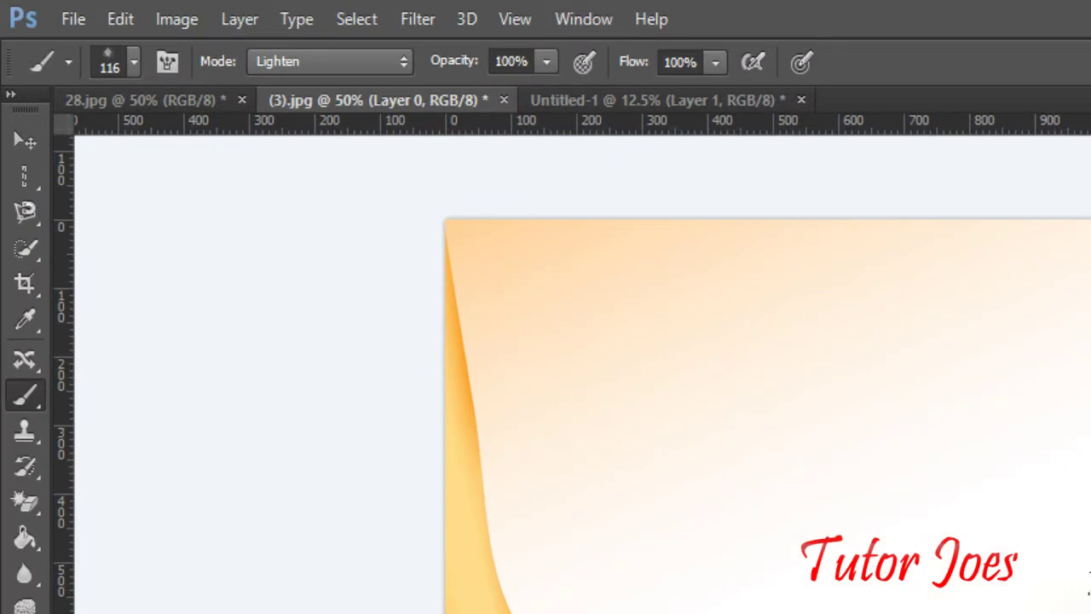
# Step: Select the arched wave, from its rising curve to the image's right edge, by tracing its outline with the Magnetic Lasso Tool
pyautogui.click(24, 212)
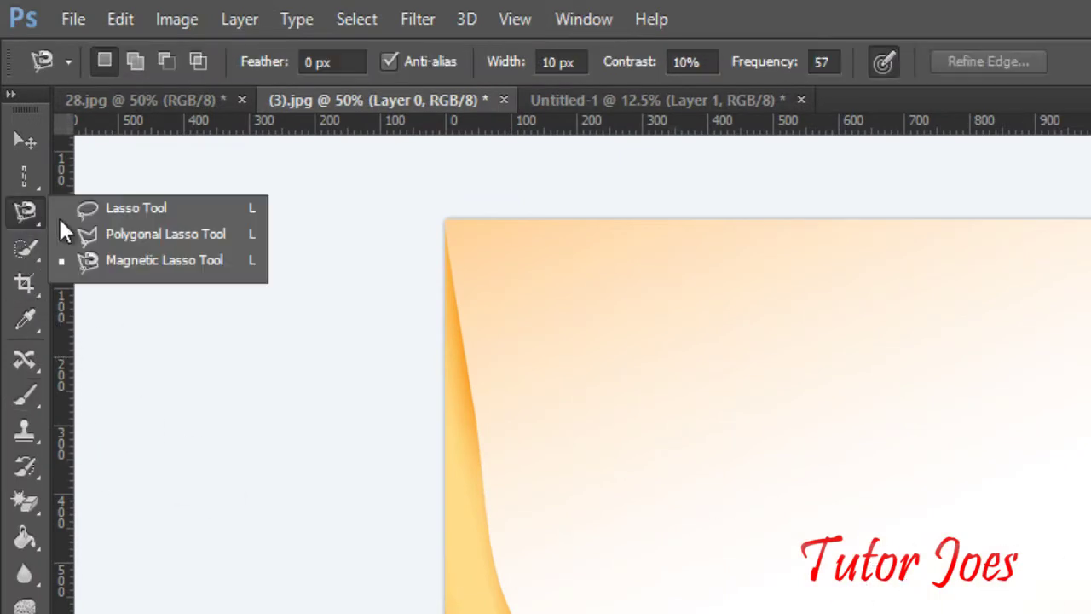
pyautogui.click(107, 260)
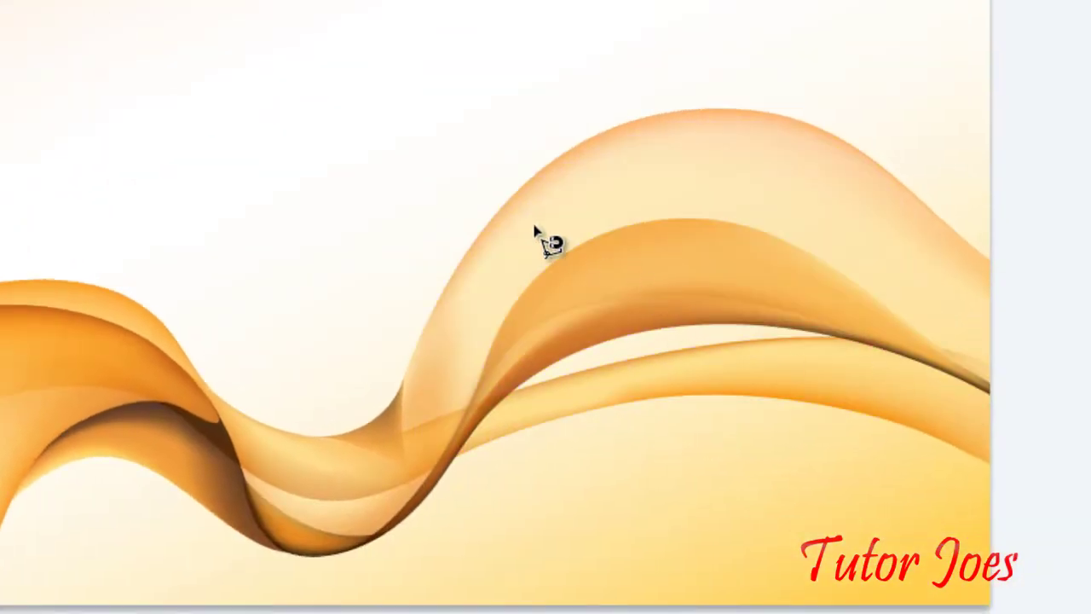
pyautogui.click(402, 380)
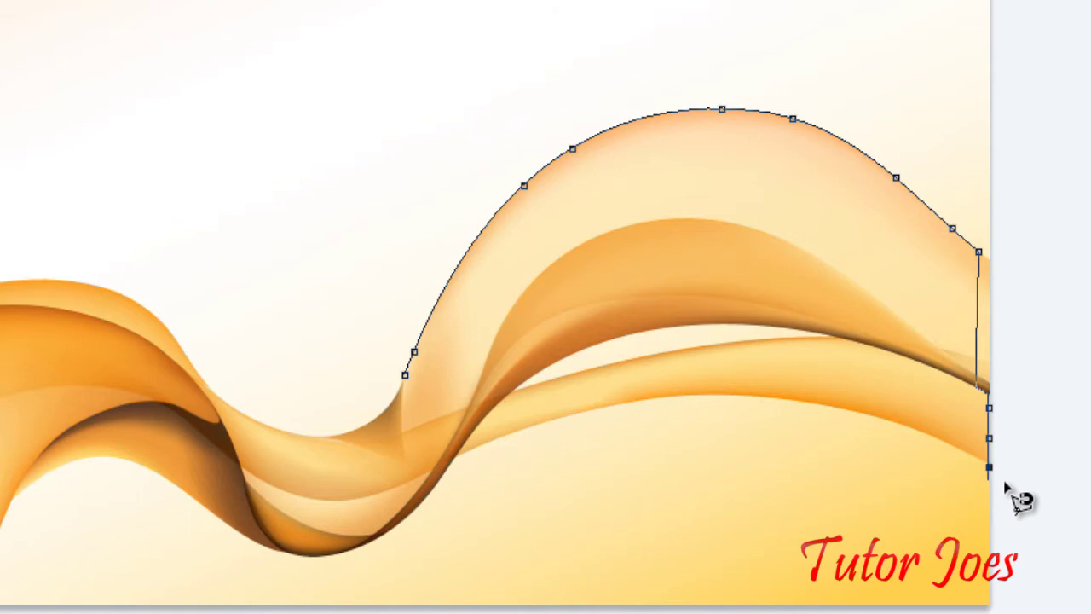
pyautogui.press('Delete')
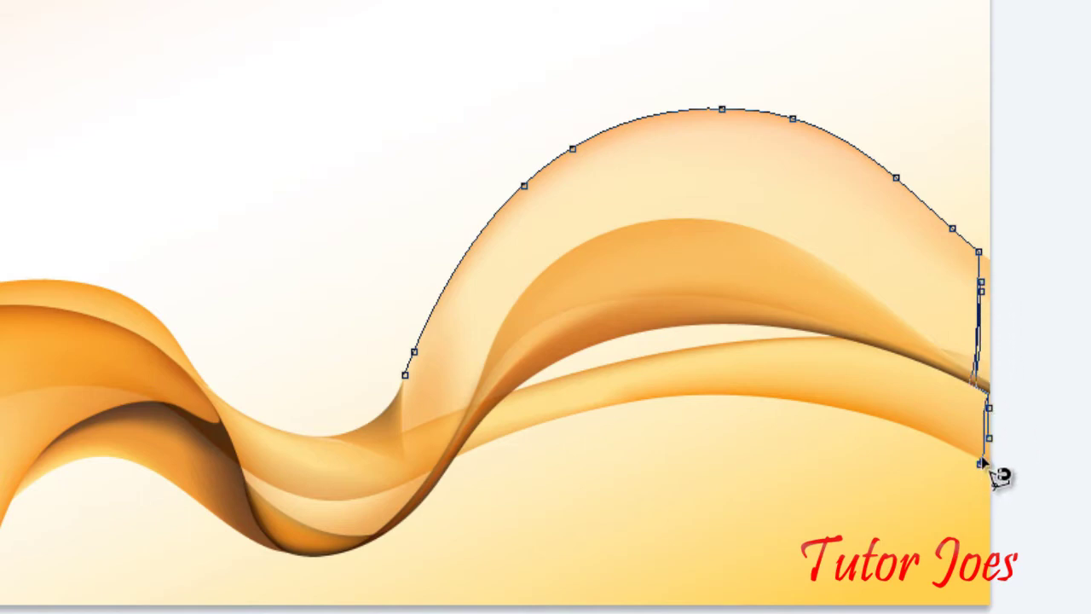
pyautogui.press('Escape')
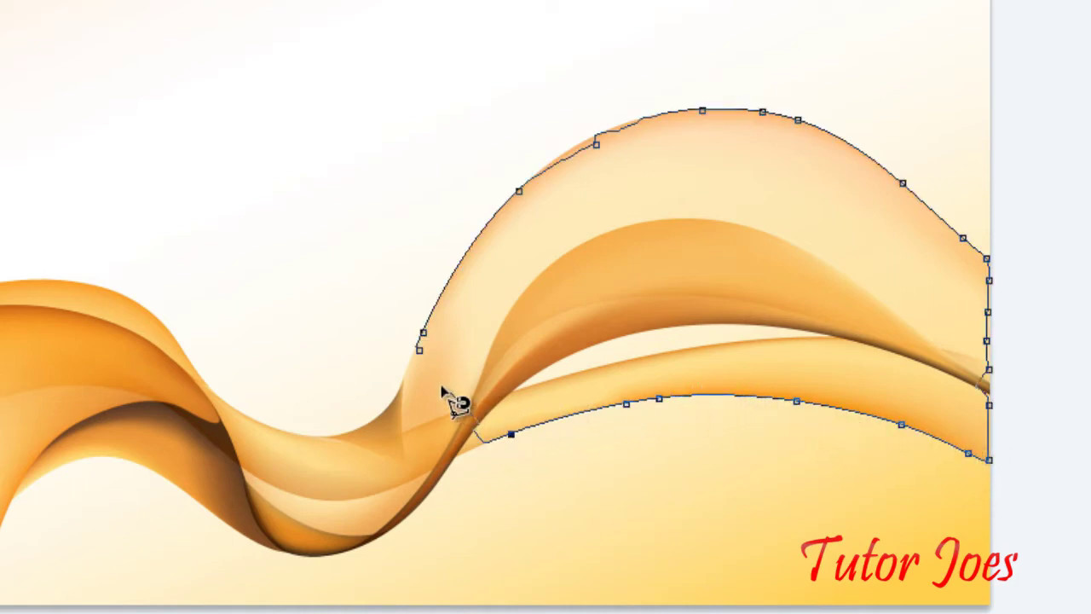
pyautogui.click(420, 351)
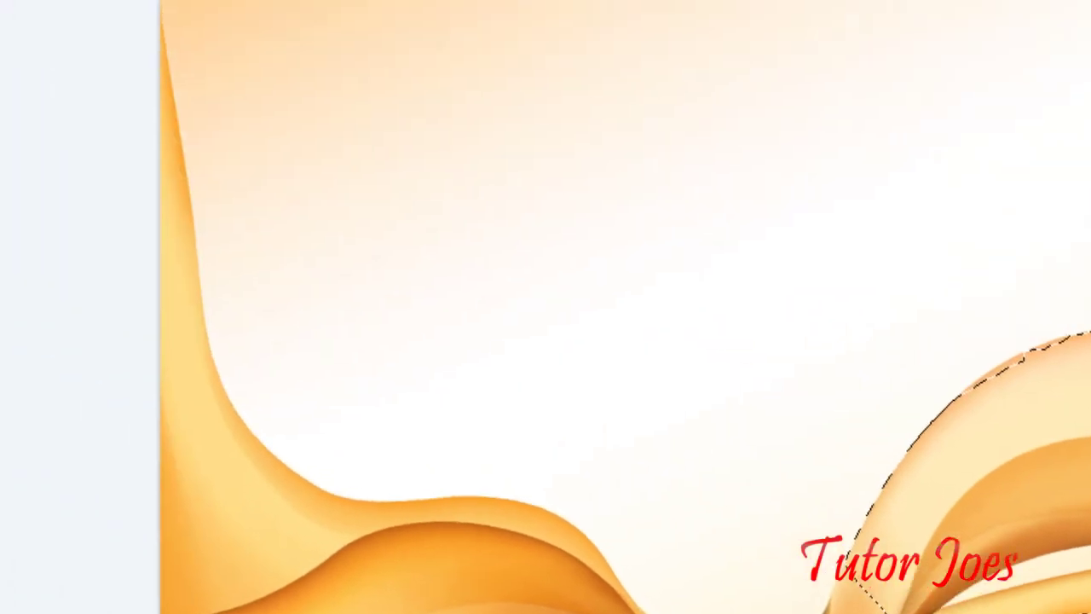
# Step: Paint the selected arched wave magenta with the 116 px Brush Tool in Lighten mode, and deselect it
pyautogui.click(27, 325)
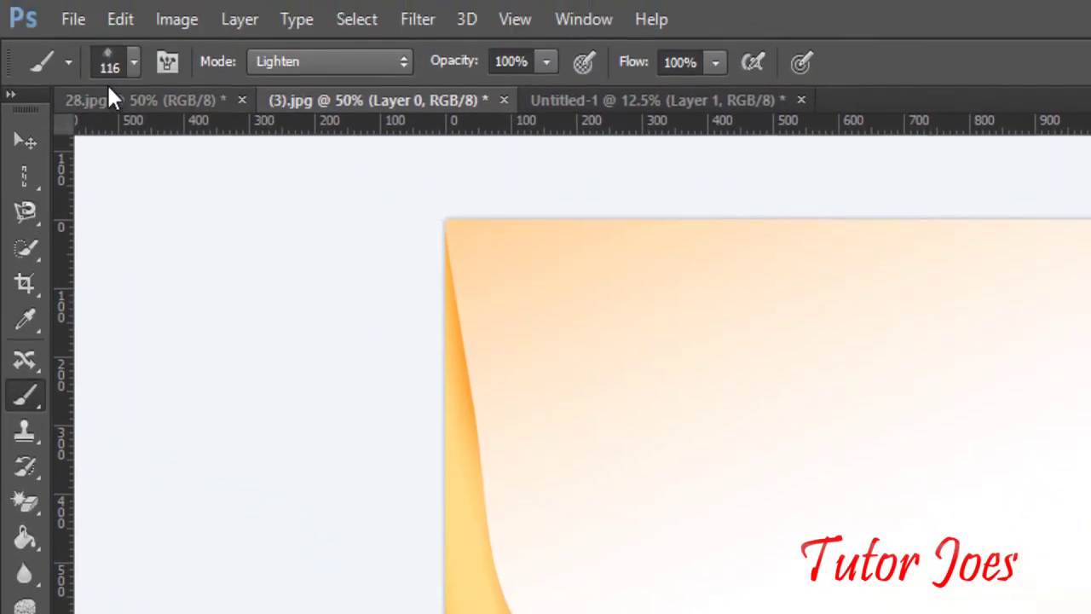
pyautogui.click(132, 63)
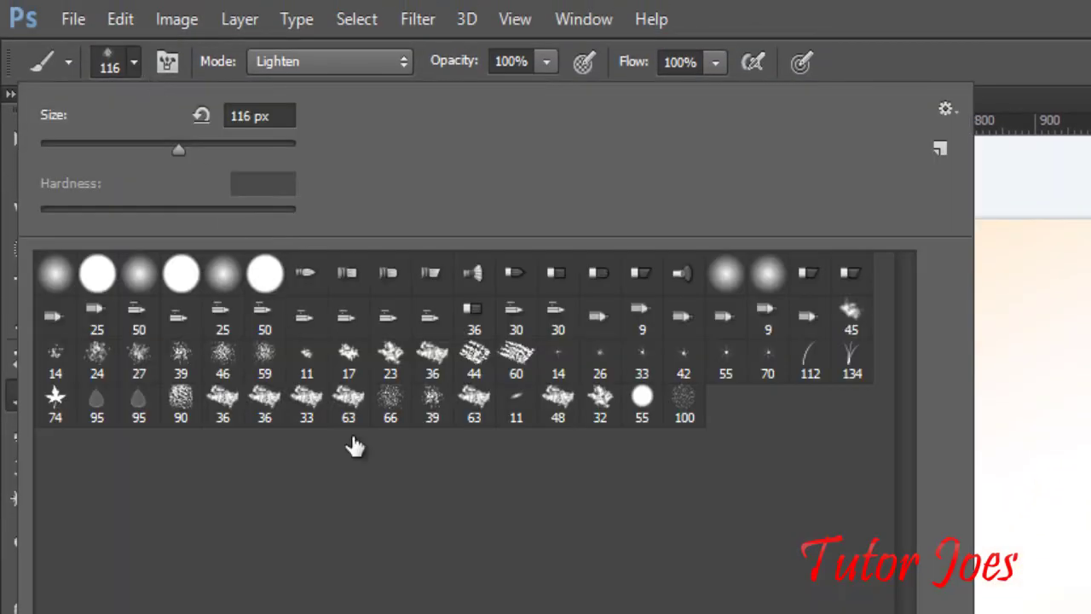
pyautogui.click(132, 63)
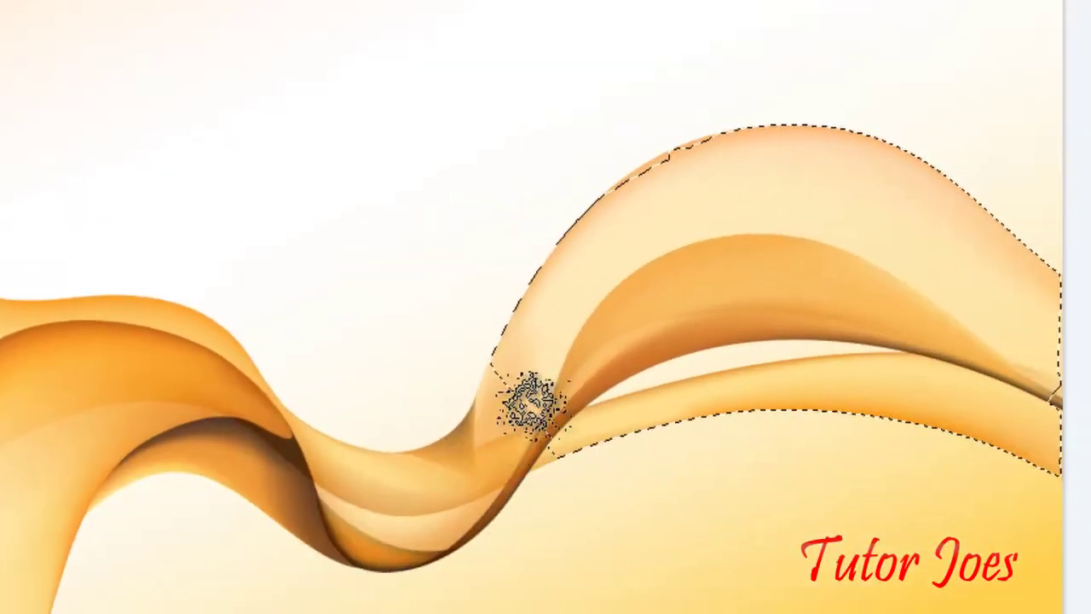
pyautogui.moveTo(530, 403)
pyautogui.mouseDown()
pyautogui.moveTo(696, 223)
pyautogui.moveTo(587, 377)
pyautogui.moveTo(724, 277)
pyautogui.moveTo(618, 398)
pyautogui.moveTo(835, 247)
pyautogui.moveTo(822, 179)
pyautogui.moveTo(673, 220)
pyautogui.moveTo(632, 271)
pyautogui.moveTo(734, 211)
pyautogui.moveTo(672, 311)
pyautogui.moveTo(639, 223)
pyautogui.moveTo(651, 170)
pyautogui.moveTo(807, 189)
pyautogui.moveTo(734, 315)
pyautogui.moveTo(829, 365)
pyautogui.moveTo(673, 347)
pyautogui.moveTo(643, 371)
pyautogui.moveTo(992, 404)
pyautogui.moveTo(1017, 349)
pyautogui.moveTo(932, 226)
pyautogui.moveTo(947, 225)
pyautogui.moveTo(1014, 364)
pyautogui.moveTo(1027, 239)
pyautogui.moveTo(1054, 399)
pyautogui.moveTo(1039, 448)
pyautogui.moveTo(892, 279)
pyautogui.moveTo(703, 188)
pyautogui.moveTo(647, 179)
pyautogui.moveTo(656, 215)
pyautogui.moveTo(1006, 277)
pyautogui.moveTo(886, 174)
pyautogui.moveTo(947, 187)
pyautogui.moveTo(950, 201)
pyautogui.moveTo(988, 211)
pyautogui.moveTo(615, 166)
pyautogui.moveTo(692, 187)
pyautogui.moveTo(666, 205)
pyautogui.moveTo(617, 307)
pyautogui.moveTo(577, 334)
pyautogui.moveTo(538, 341)
pyautogui.moveTo(519, 371)
pyautogui.moveTo(566, 388)
pyautogui.moveTo(720, 345)
pyautogui.mouseUp()
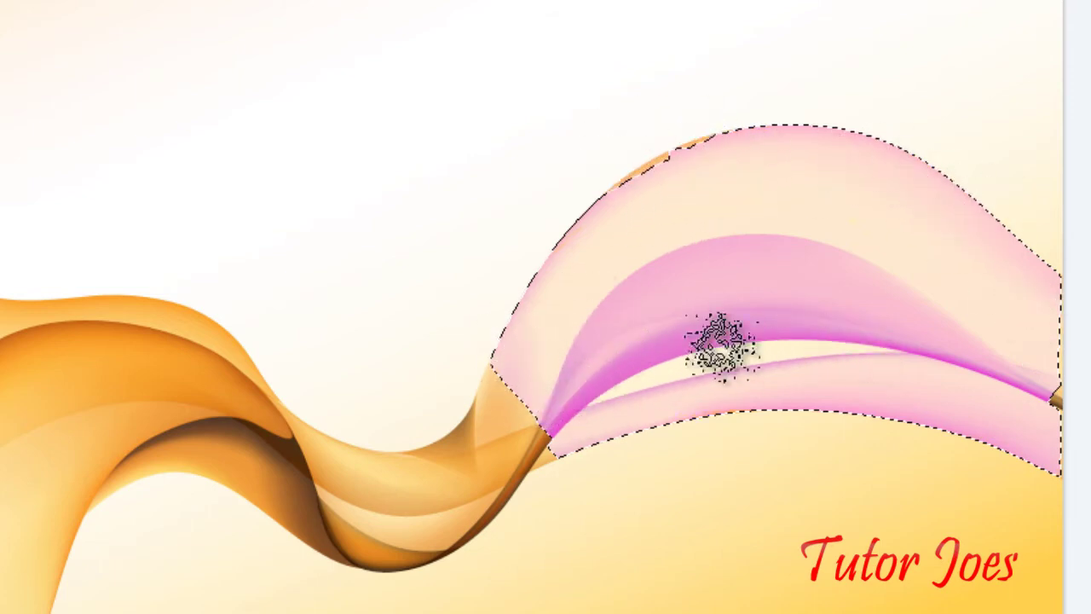
pyautogui.hotkey('ctrl', 'd')
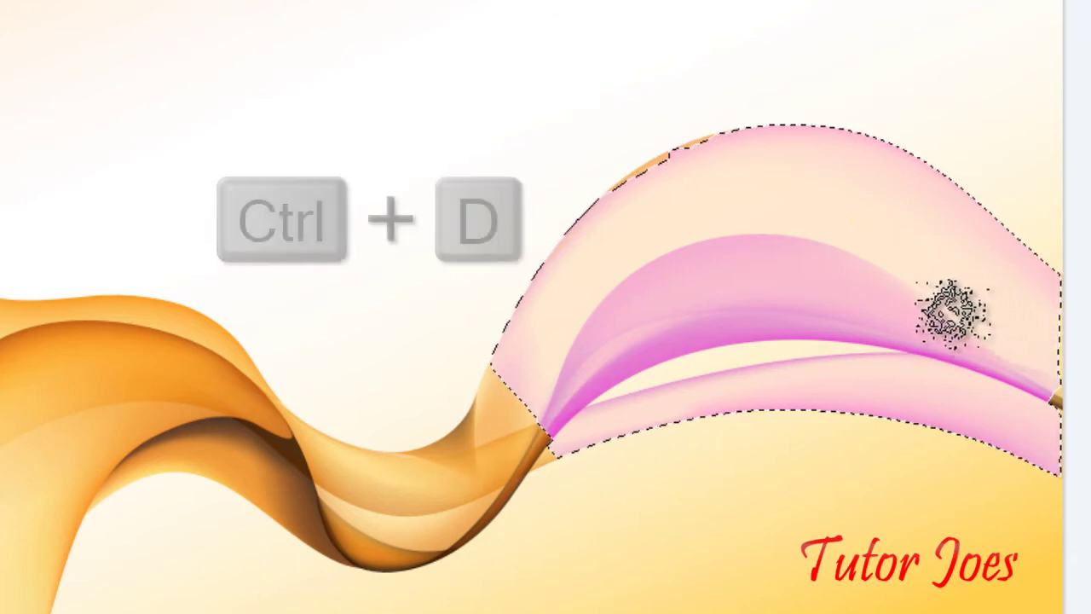
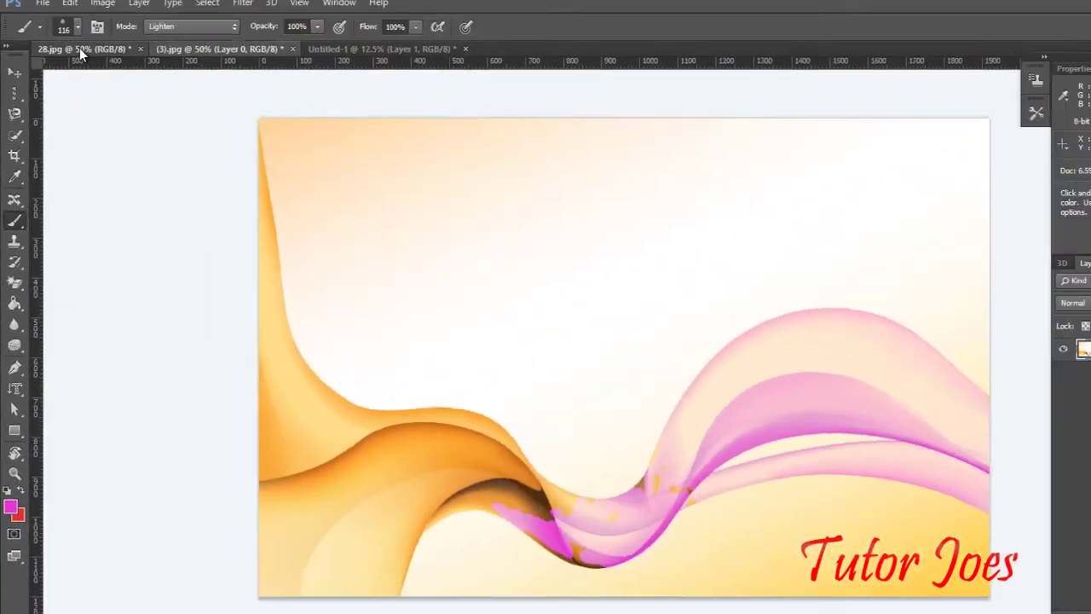
# Step: Switch to the flower photo 28.jpg
pyautogui.click(79, 48)
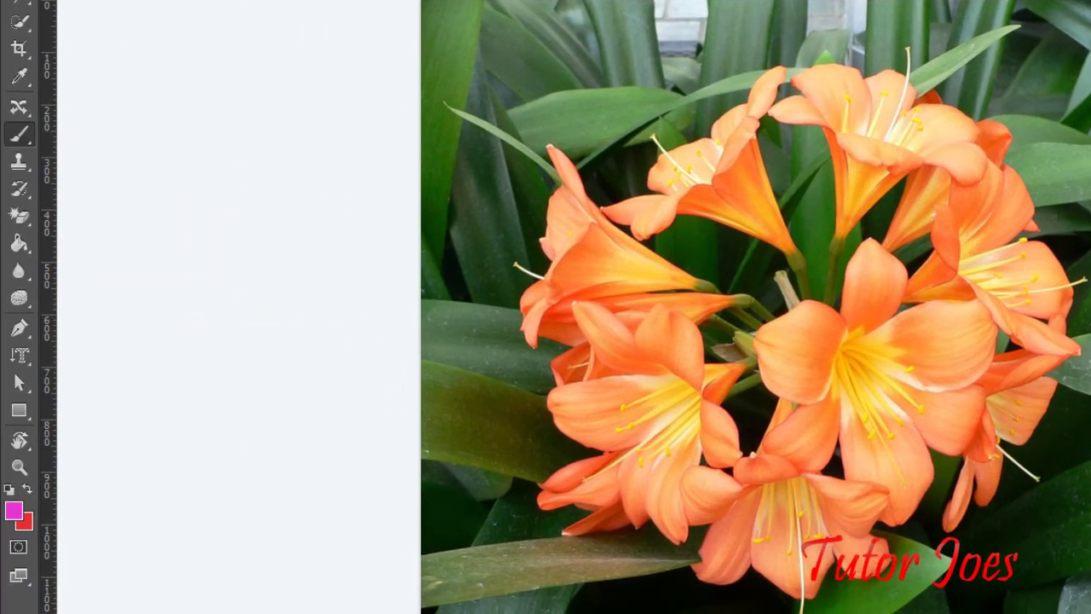
# Step: Try painting the topmost orange flower magenta with the Brush Tool, and undo the strokes
pyautogui.rightClick(19, 134)
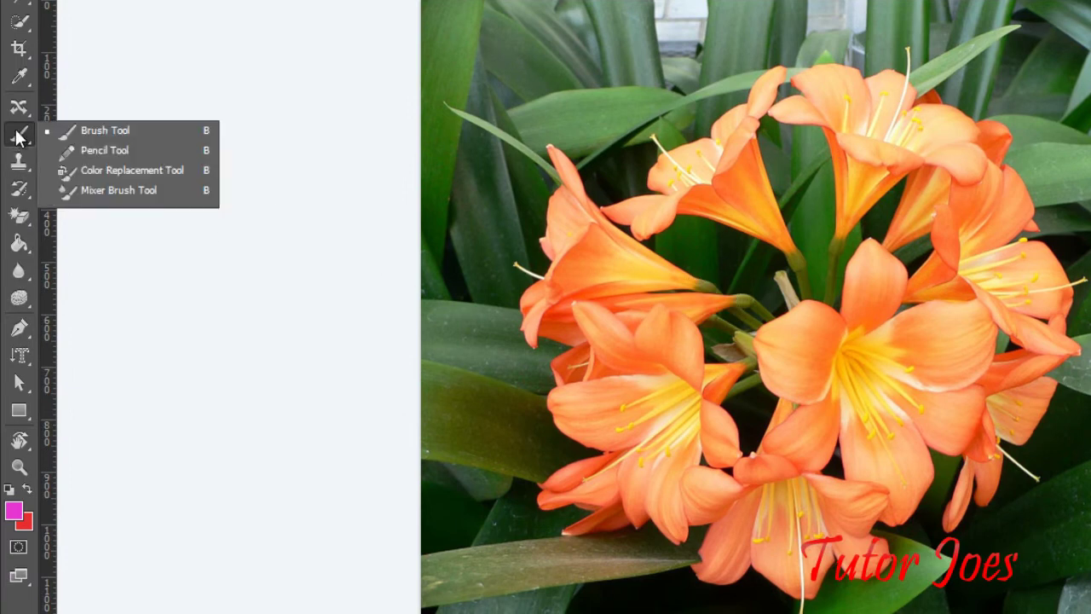
pyautogui.click(104, 132)
pyautogui.moveTo(847, 133)
pyautogui.mouseDown()
pyautogui.moveTo(876, 115)
pyautogui.moveTo(878, 166)
pyautogui.moveTo(890, 173)
pyautogui.moveTo(791, 90)
pyautogui.moveTo(844, 136)
pyautogui.moveTo(868, 207)
pyautogui.moveTo(890, 140)
pyautogui.moveTo(948, 132)
pyautogui.moveTo(886, 117)
pyautogui.moveTo(891, 100)
pyautogui.moveTo(854, 81)
pyautogui.moveTo(895, 77)
pyautogui.moveTo(929, 175)
pyautogui.moveTo(886, 140)
pyautogui.mouseUp()
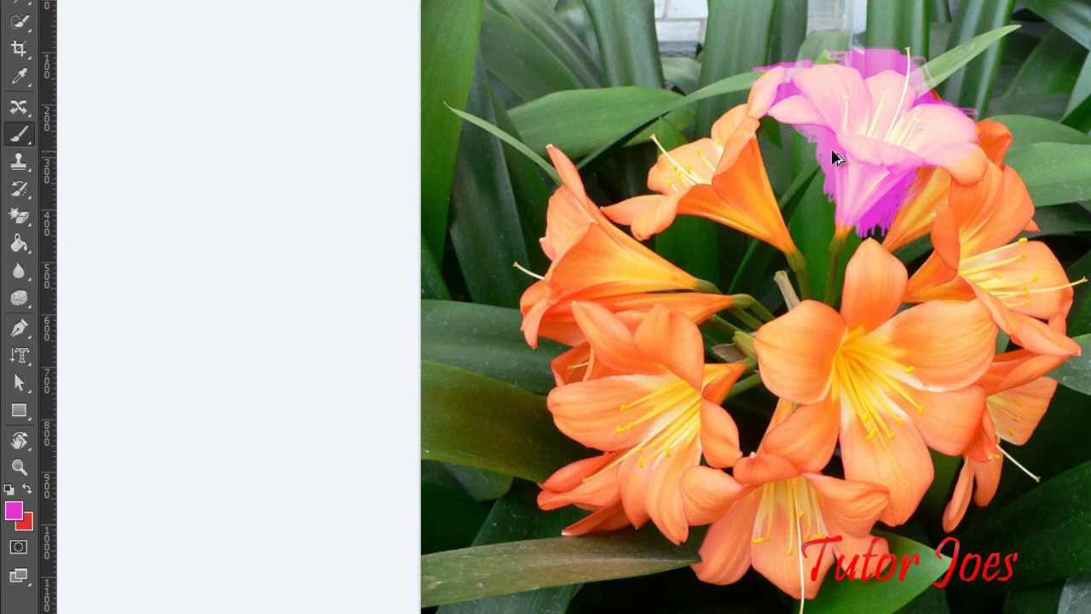
pyautogui.hotkey('ctrl', 'alt', 'z')
pyautogui.hotkey('ctrl', 'alt', 'z')
pyautogui.hotkey('ctrl', 'alt', 'z')
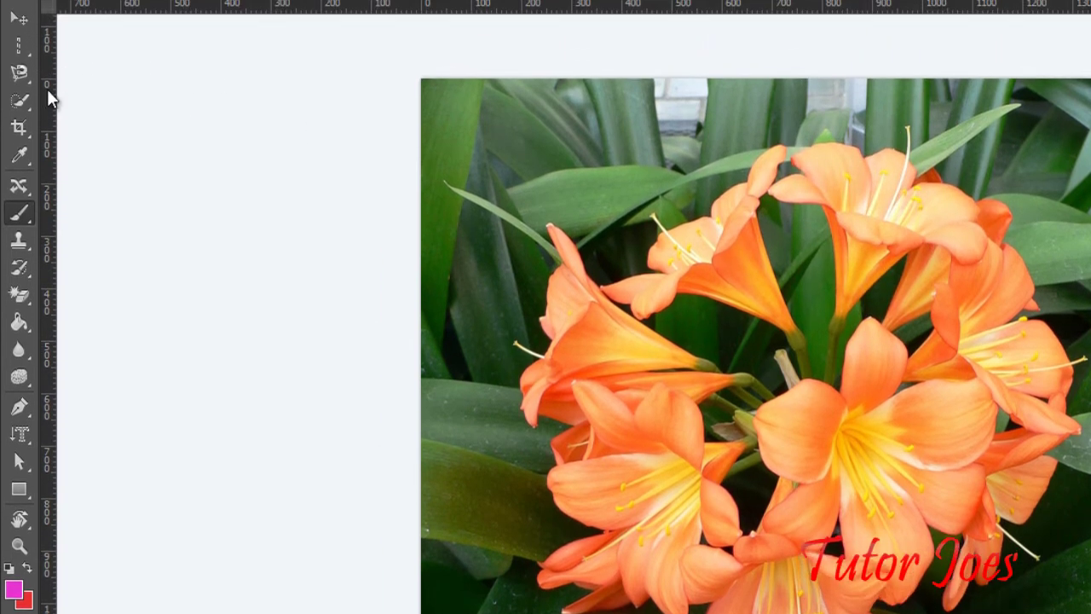
# Step: Select the topmost orange flower by tracing its petals and stem base with the Magnetic Lasso Tool
pyautogui.click(24, 85)
pyautogui.rightClick(23, 86)
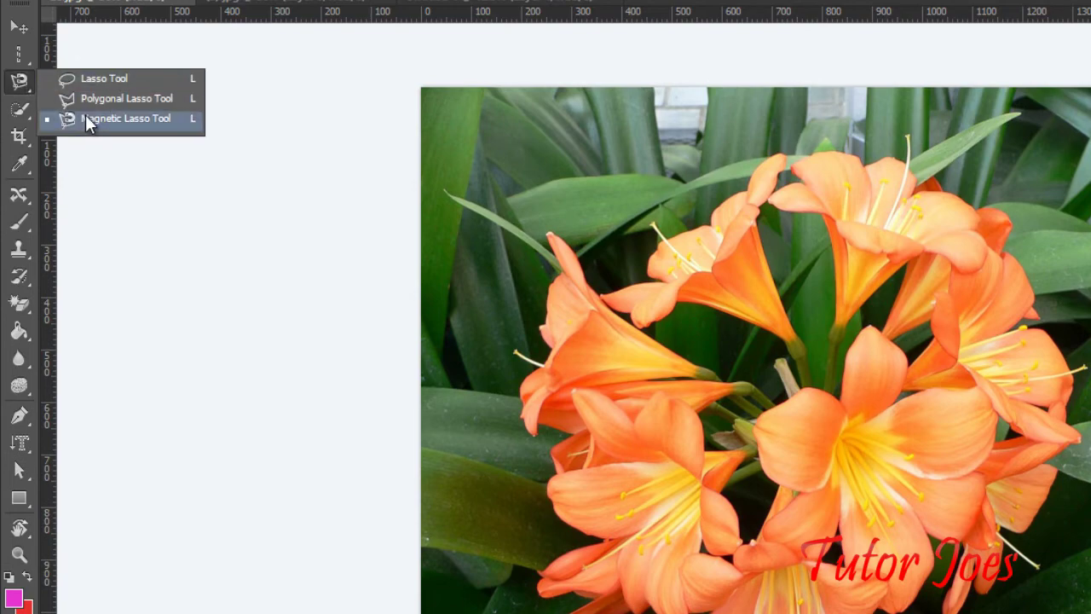
pyautogui.click(86, 115)
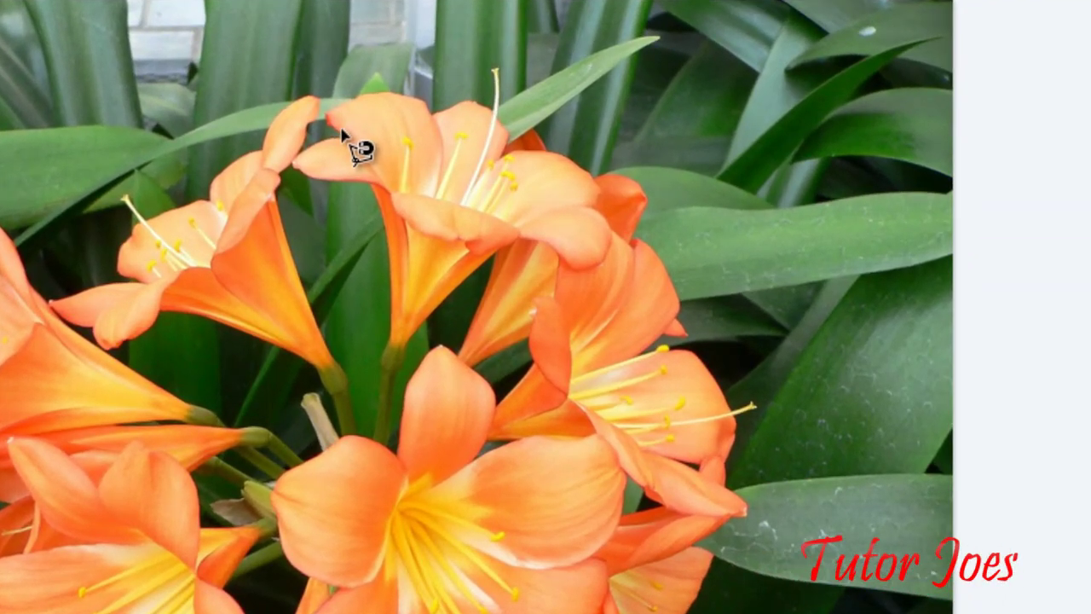
pyautogui.click(328, 116)
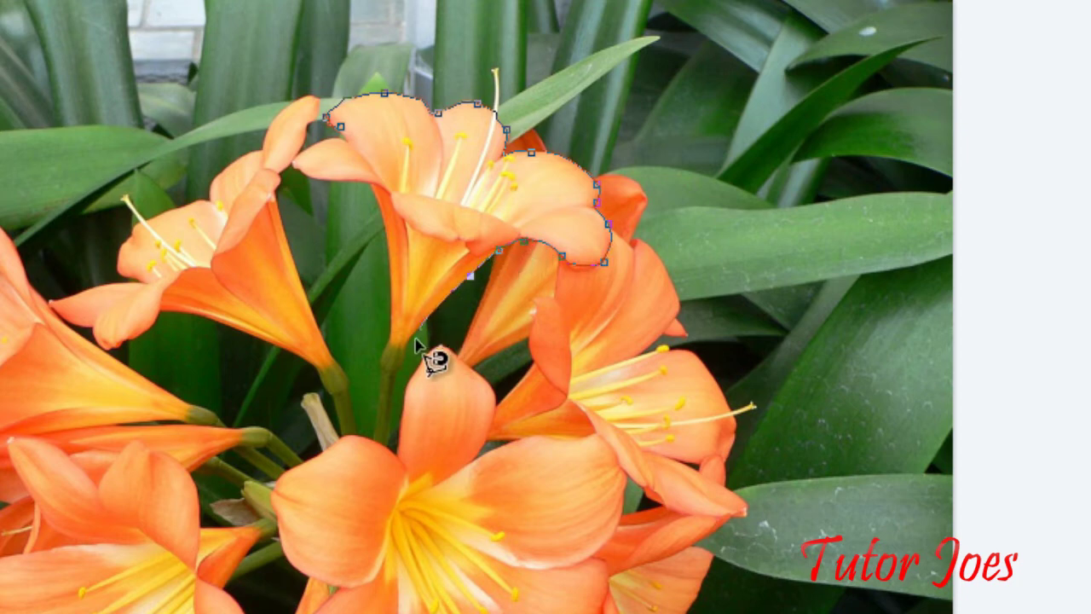
pyautogui.doubleClick(389, 213)
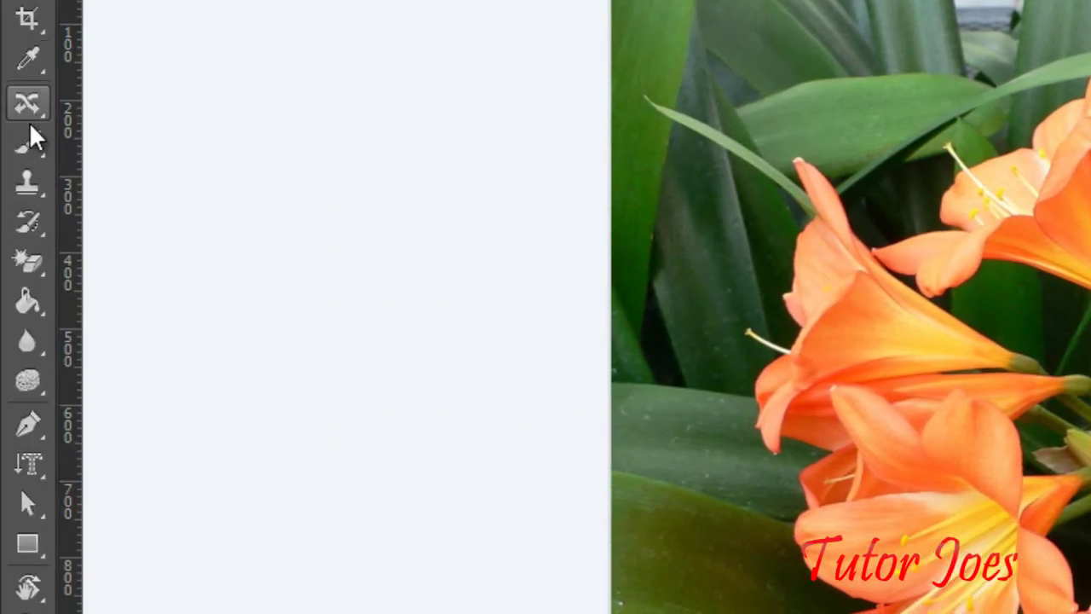
# Step: Recolour the selected topmost flower with the Color Replacement Tool, using magenta e734d0 as the foreground color
pyautogui.rightClick(29, 139)
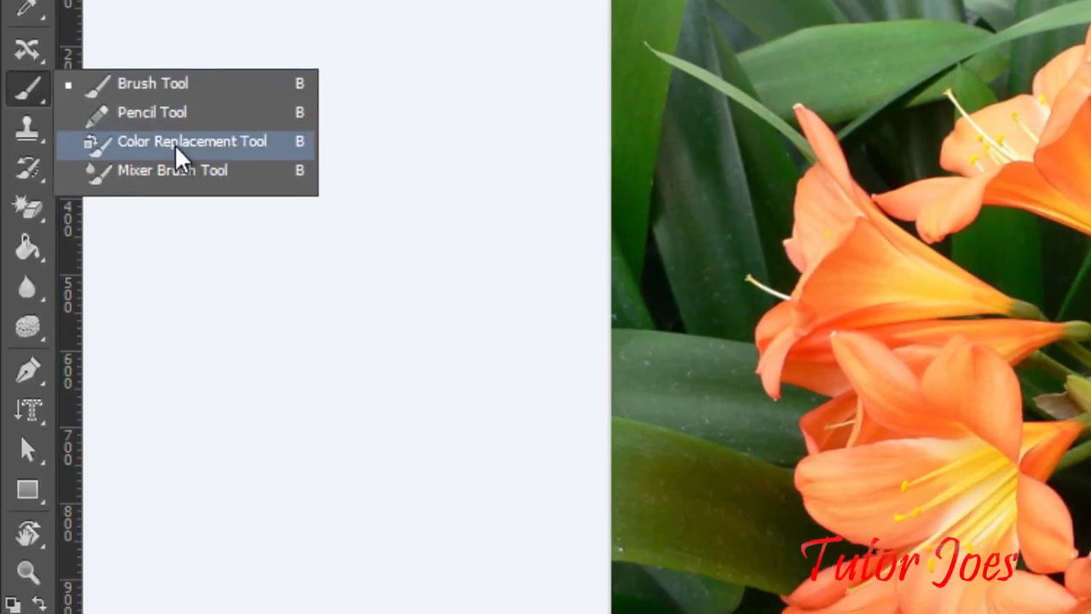
pyautogui.click(179, 200)
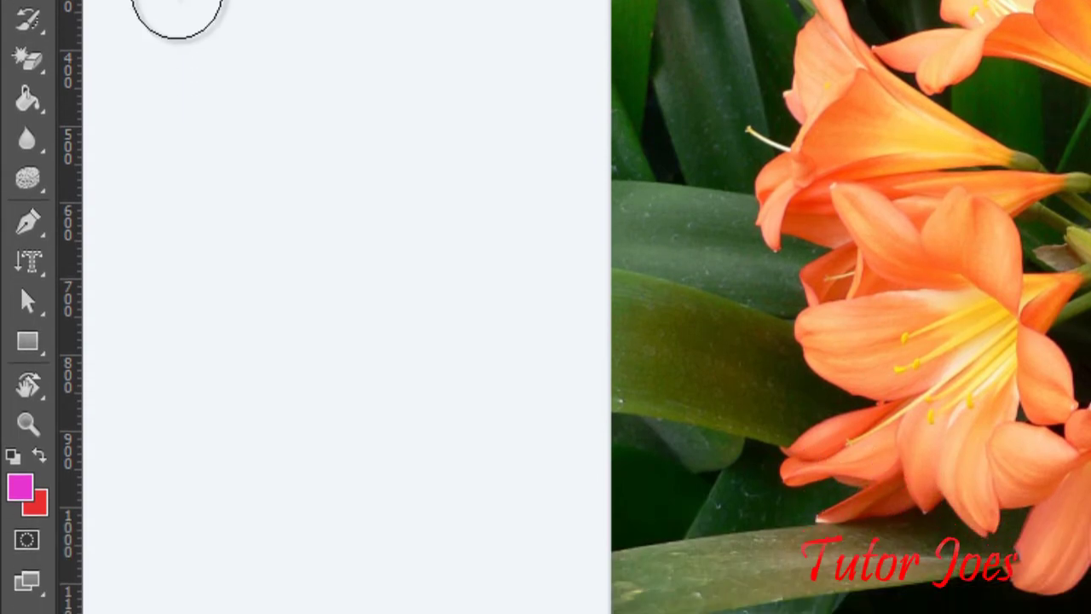
pyautogui.click(20, 489)
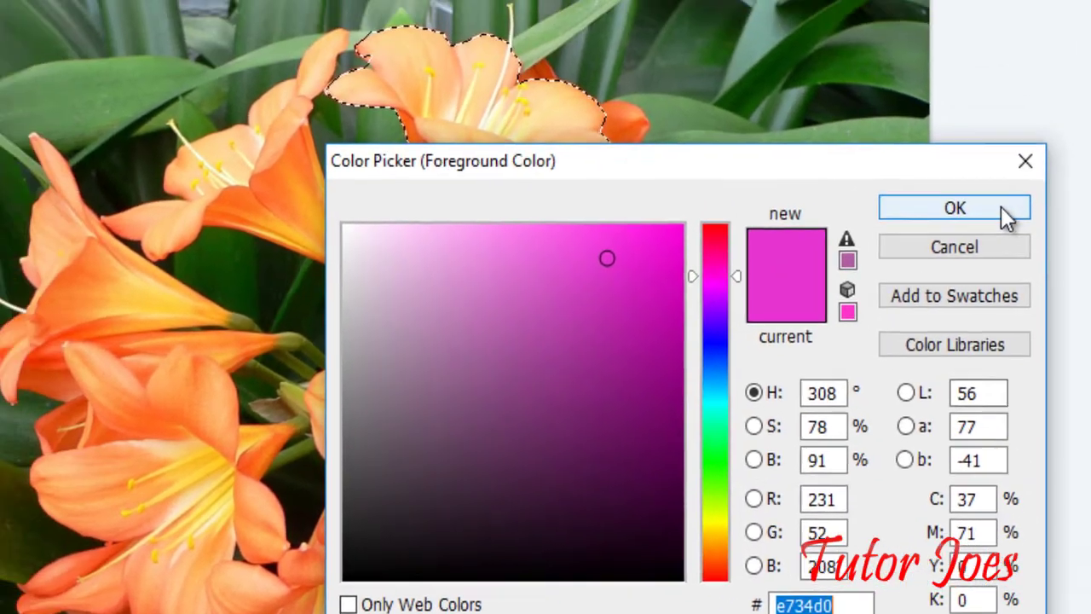
pyautogui.click(1008, 214)
pyautogui.moveTo(481, 145)
pyautogui.mouseDown()
pyautogui.moveTo(515, 138)
pyautogui.moveTo(526, 204)
pyautogui.mouseUp()
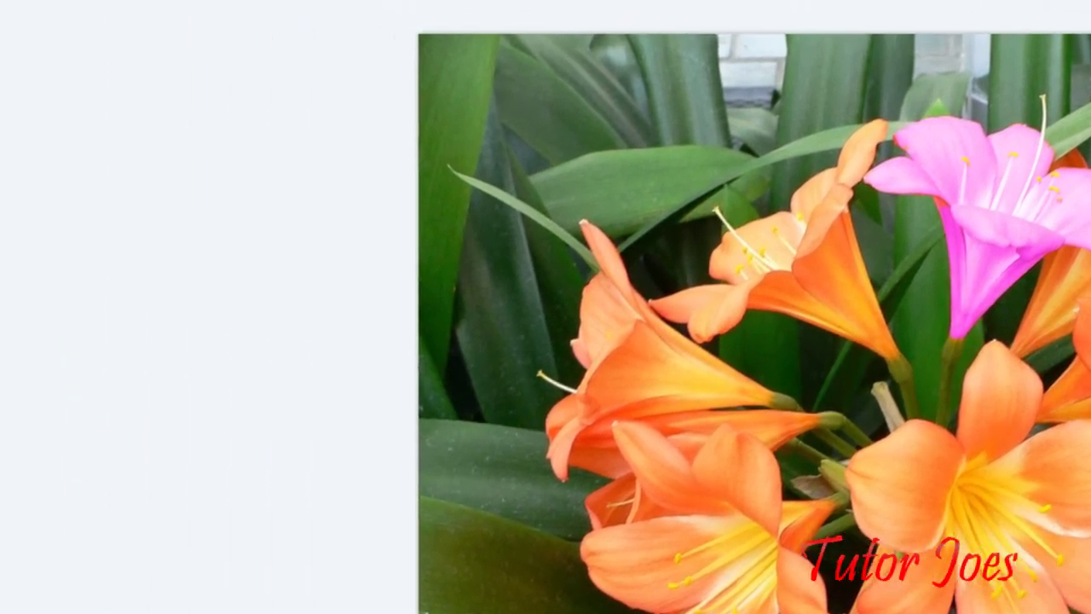
# Step: Activate the Mixer Brush Tool in the blank document Untitled-1 and choose the 46 px spatter brush tip
pyautogui.rightClick(24, 219)
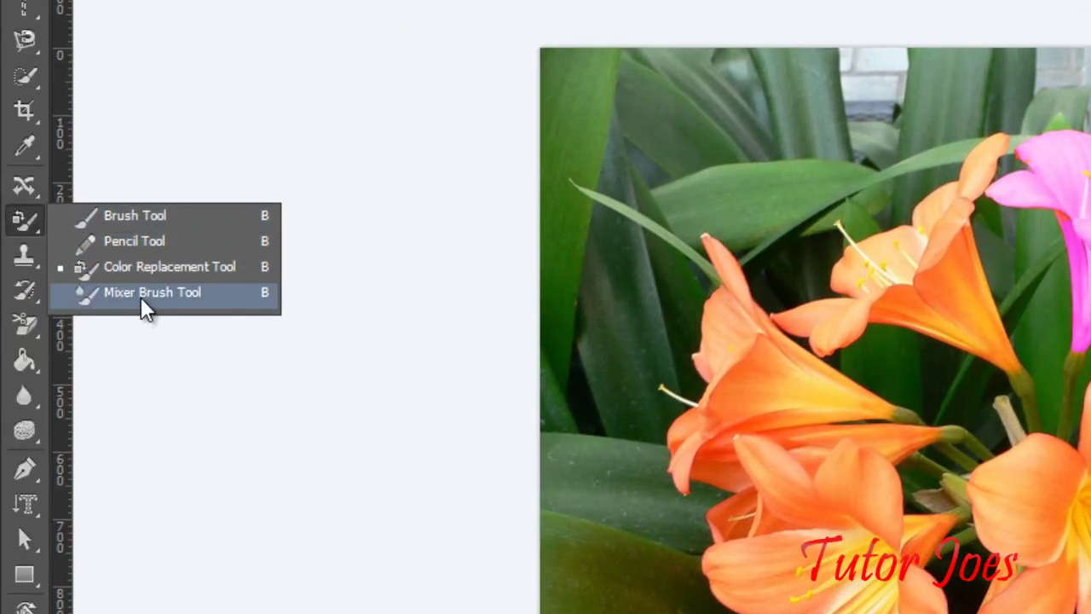
pyautogui.click(143, 300)
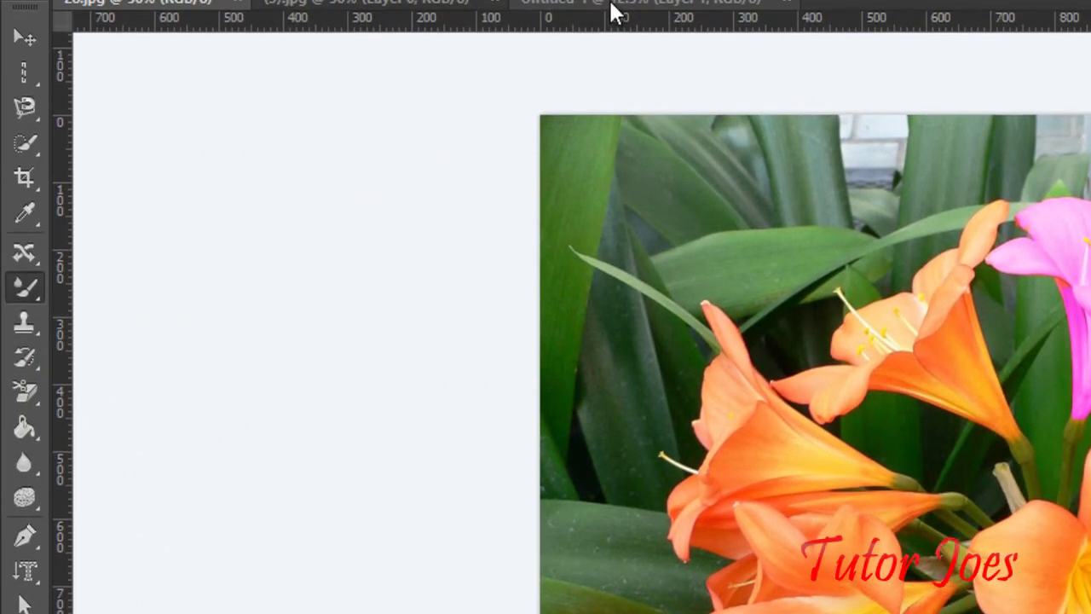
pyautogui.click(591, 3)
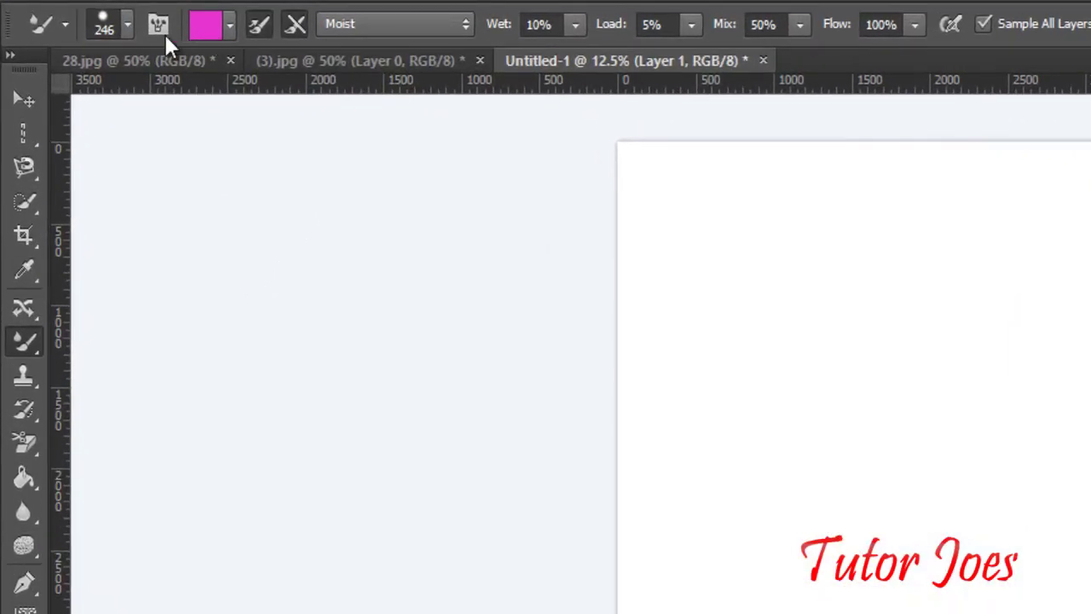
pyautogui.click(125, 25)
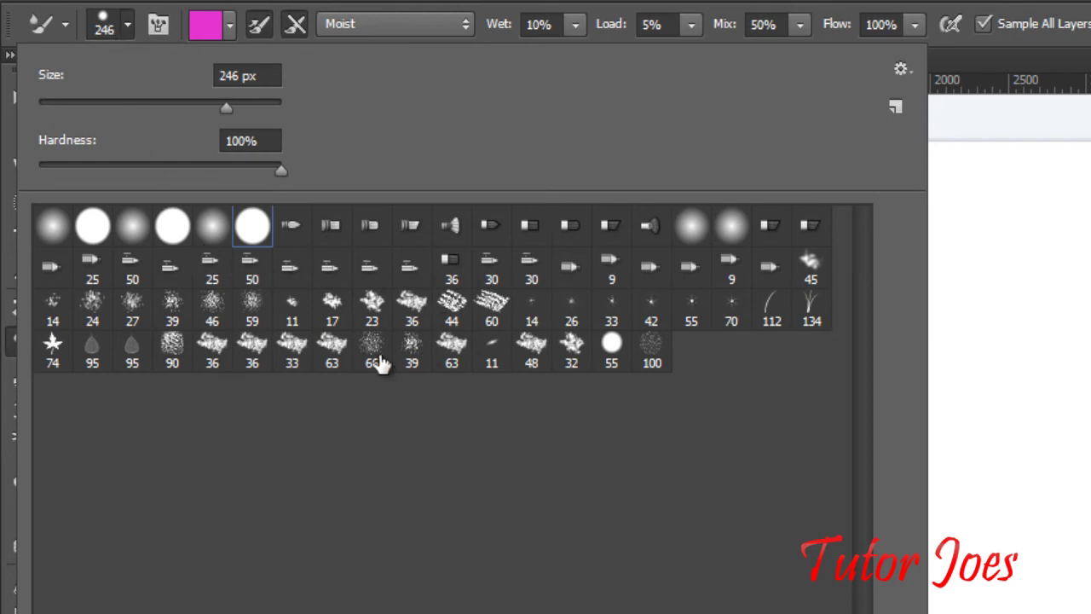
pyautogui.click(211, 305)
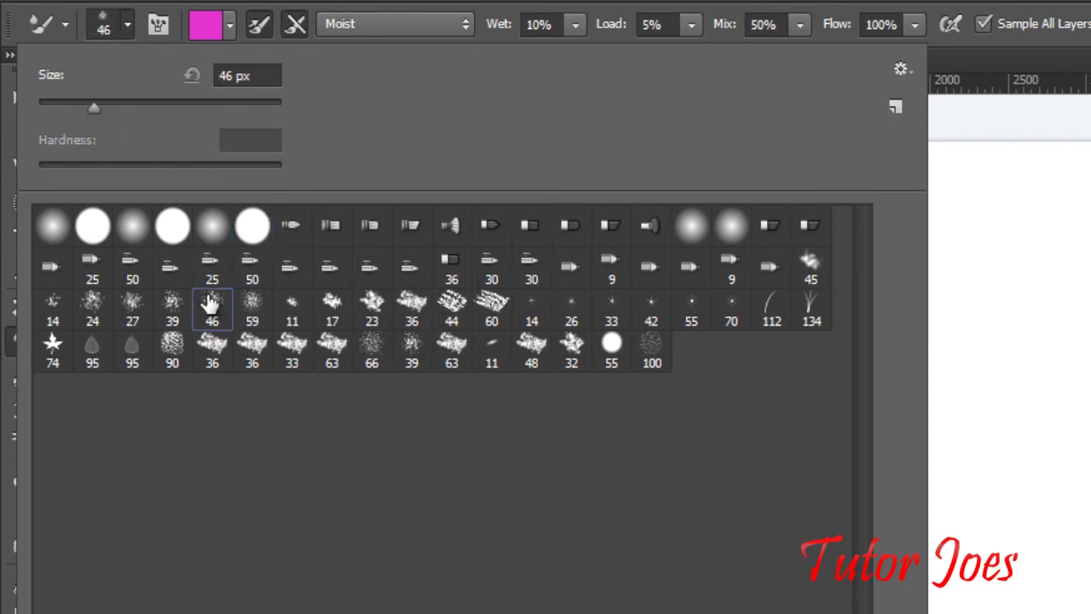
pyautogui.click(224, 25)
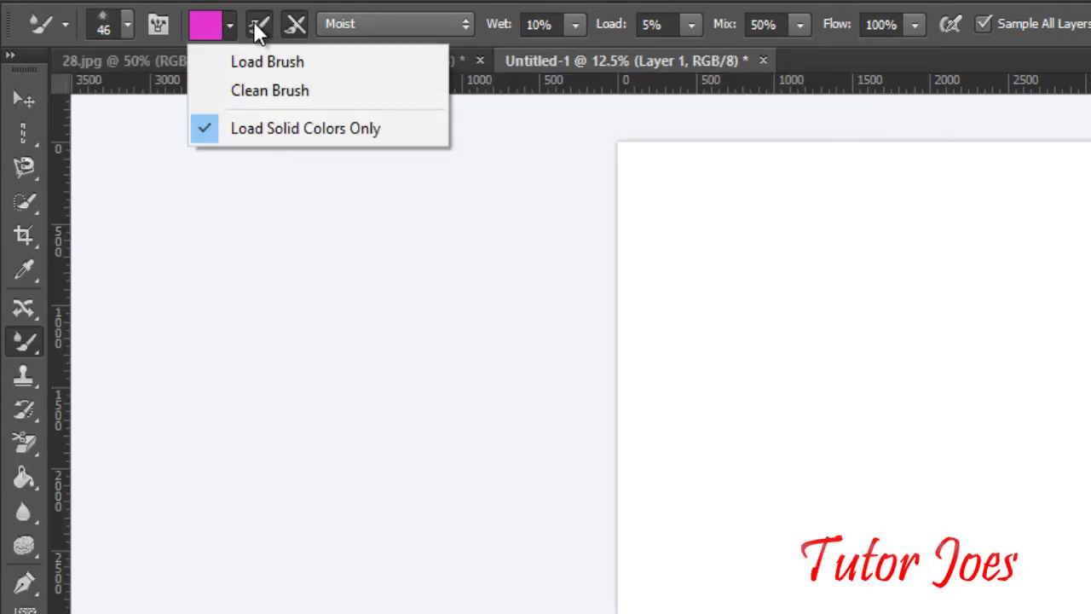
pyautogui.click(341, 228)
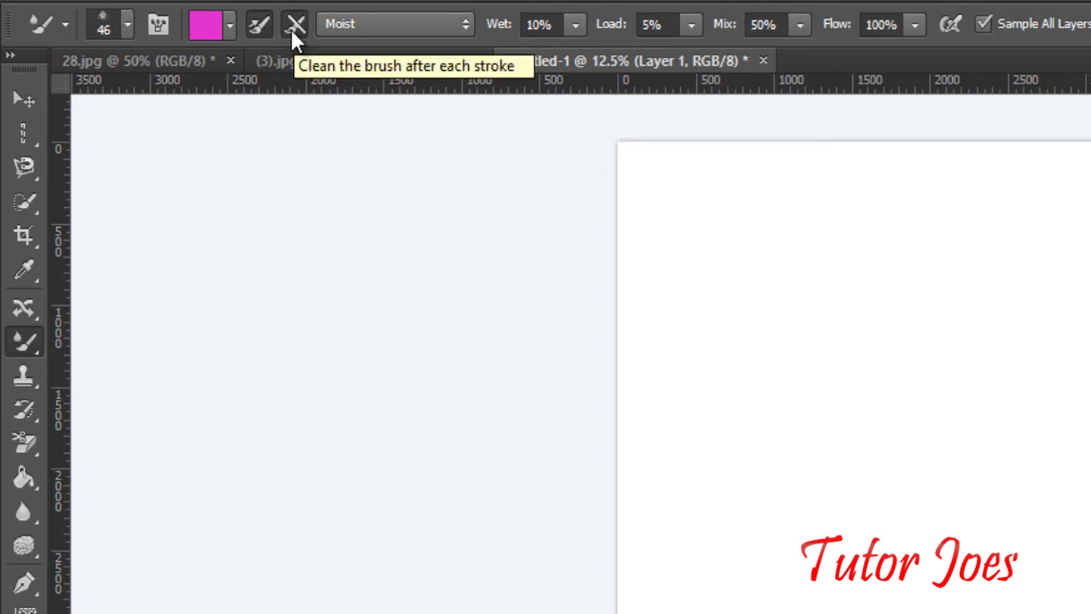
# Step: Apply the Wet blending preset to the Mixer Brush and set its wetness to 38%
pyautogui.click(367, 25)
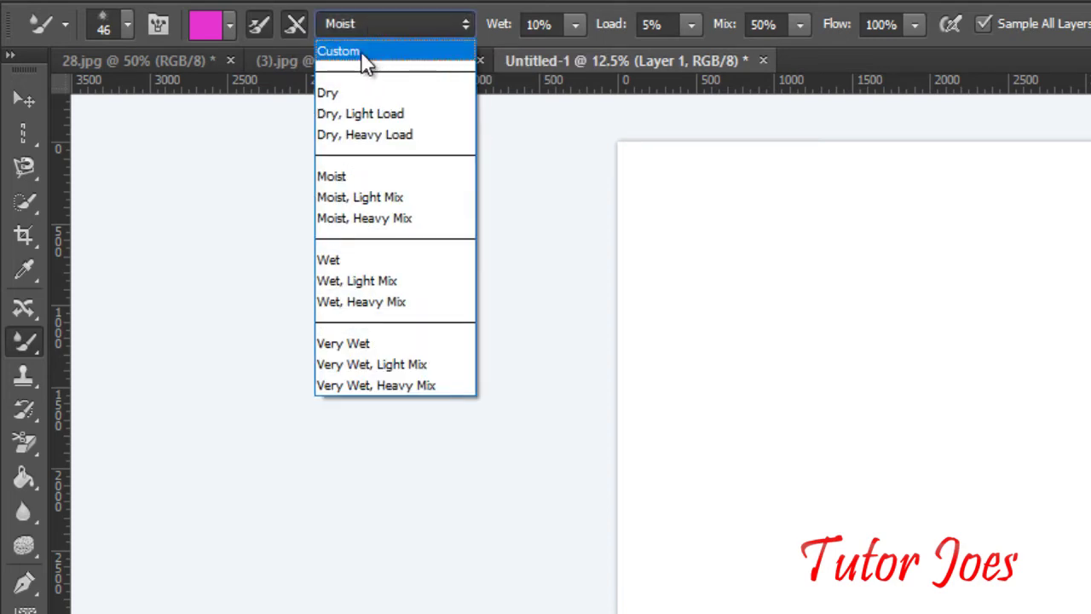
pyautogui.click(373, 258)
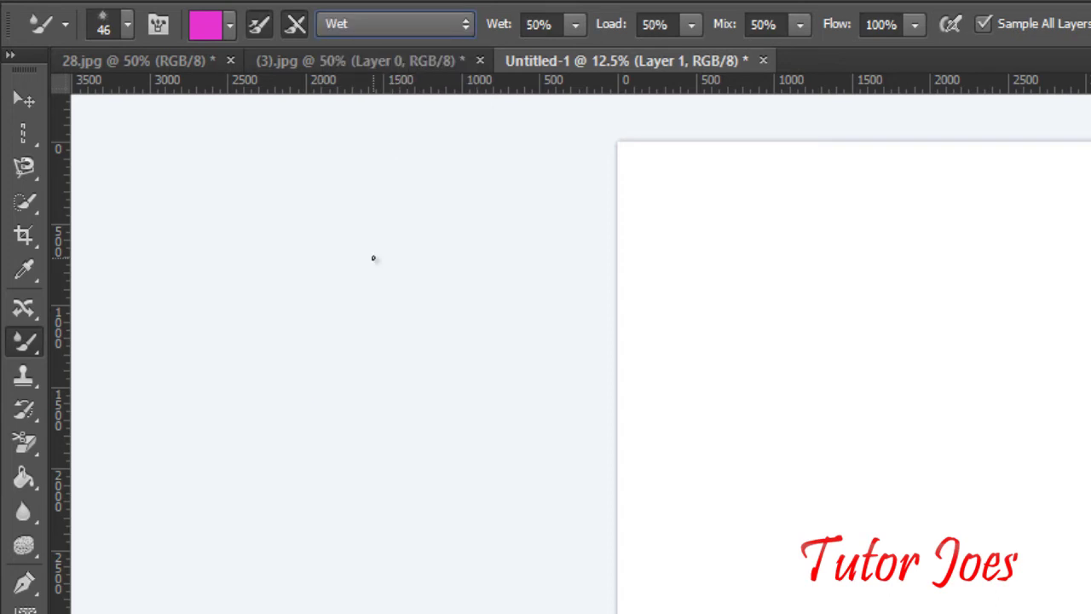
pyautogui.click(574, 26)
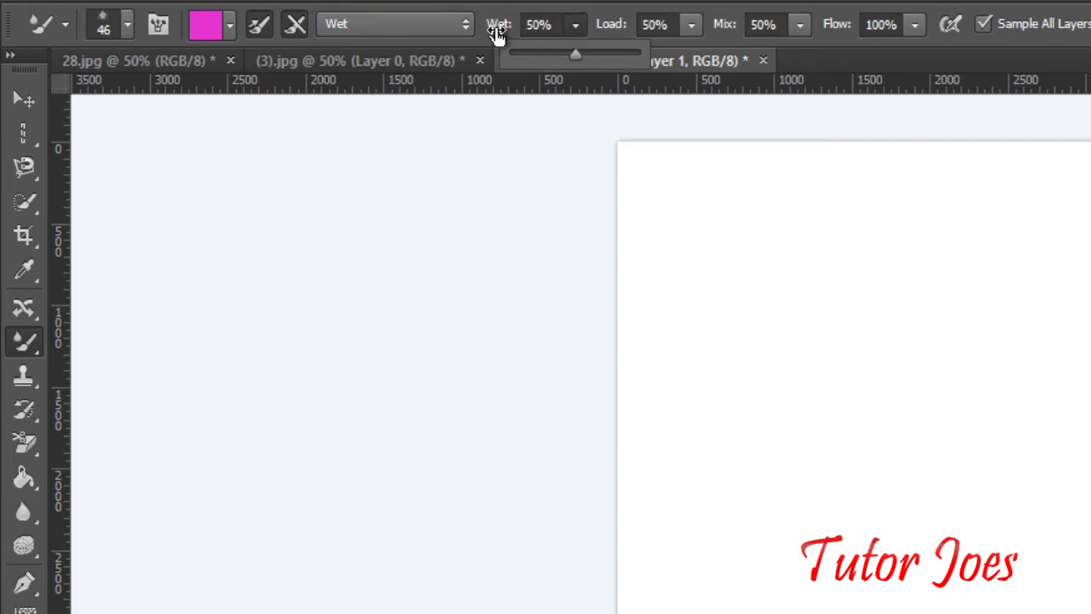
pyautogui.moveTo(587, 53); pyautogui.dragTo(565, 53)
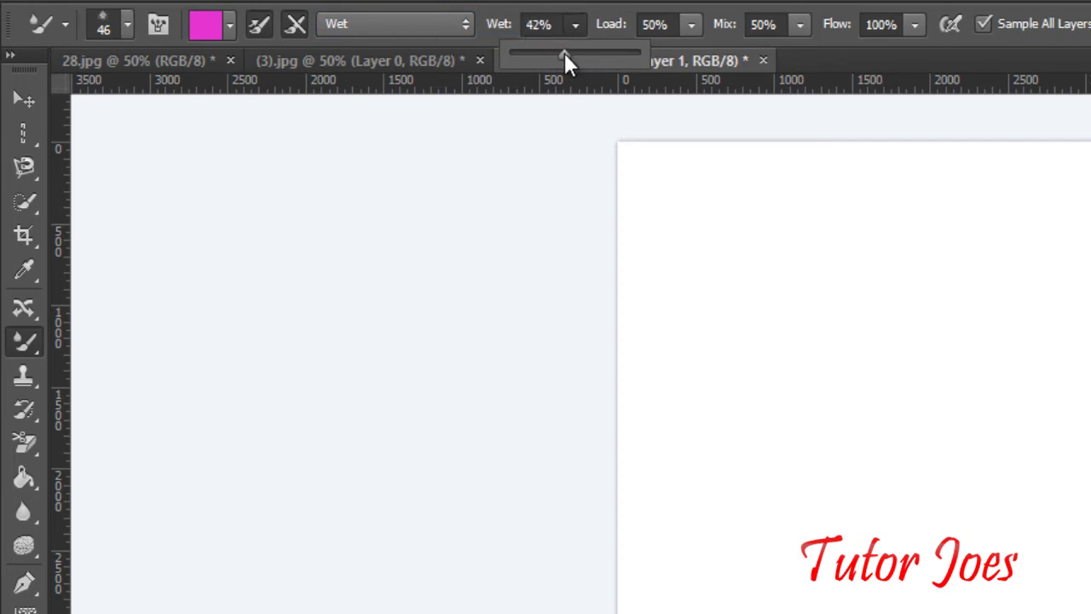
pyautogui.click(691, 26)
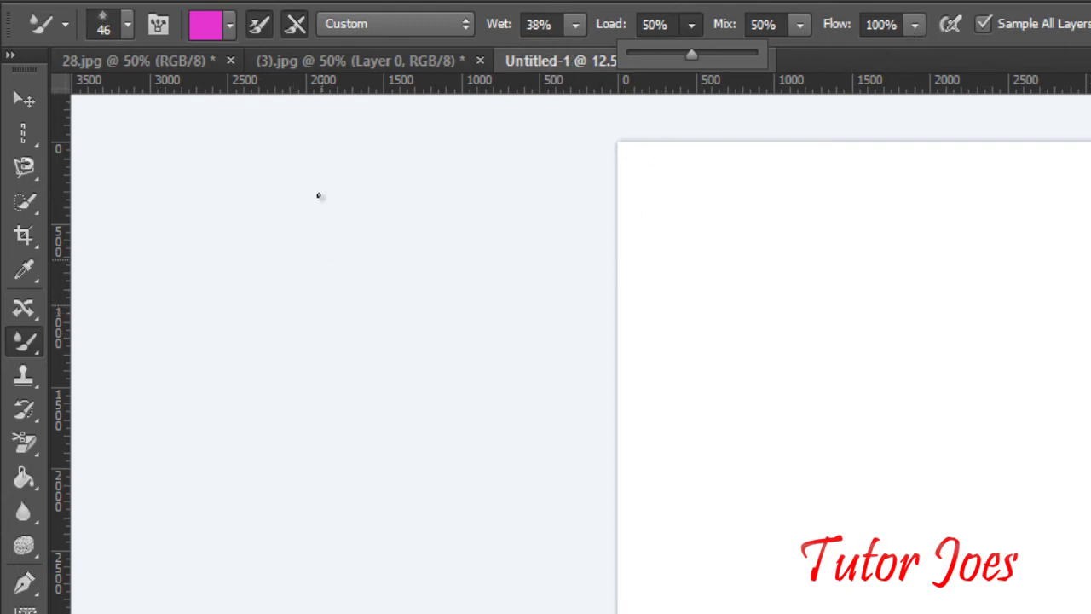
# Step: Set the brush size to 422 px and paint a round magenta spot in the upper middle of the canvas
pyautogui.click(127, 24)
pyautogui.moveTo(91, 102); pyautogui.dragTo(187, 108)
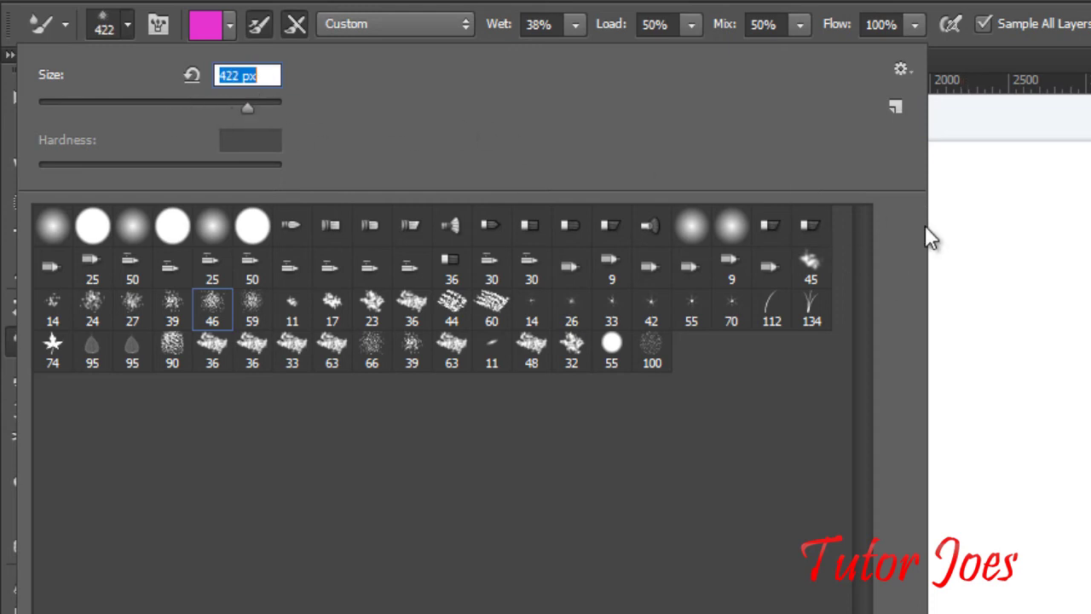
pyautogui.click(963, 260)
pyautogui.moveTo(963, 260); pyautogui.dragTo(964, 232)
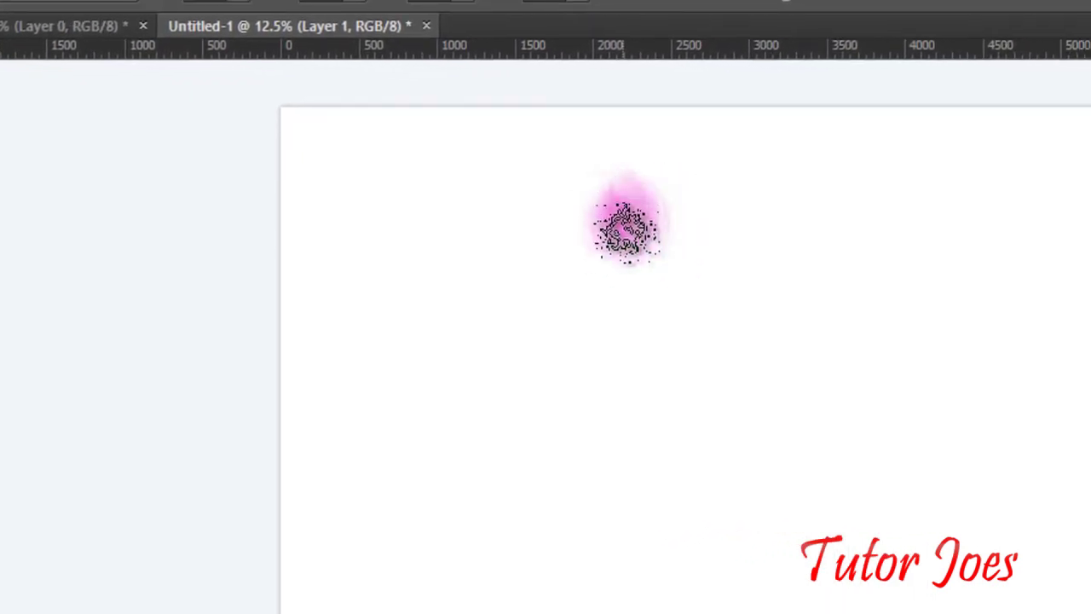
pyautogui.moveTo(627, 230)
pyautogui.mouseDown()
pyautogui.moveTo(572, 186)
pyautogui.moveTo(652, 249)
pyautogui.moveTo(604, 219)
pyautogui.moveTo(682, 211)
pyautogui.moveTo(641, 288)
pyautogui.moveTo(588, 247)
pyautogui.moveTo(587, 206)
pyautogui.moveTo(622, 181)
pyautogui.moveTo(660, 194)
pyautogui.moveTo(670, 250)
pyautogui.moveTo(633, 257)
pyautogui.moveTo(632, 216)
pyautogui.mouseUp()
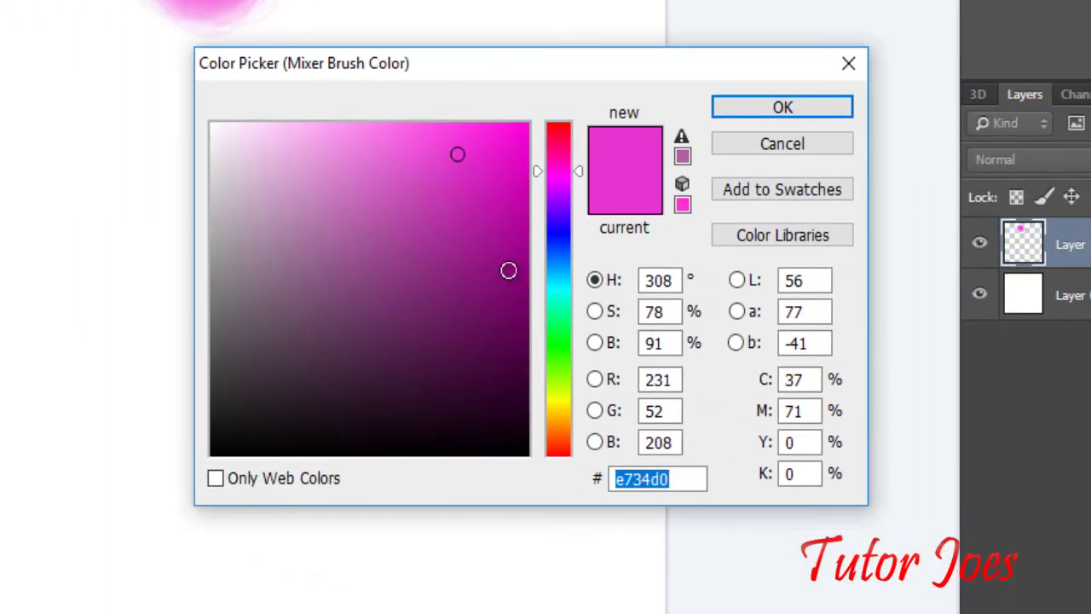
# Step: With mixer brush color blue 3b60d8, paint a round spot below and left of the magenta one, and blend blue into the magenta spot
pyautogui.click(559, 247)
pyautogui.click(441, 173)
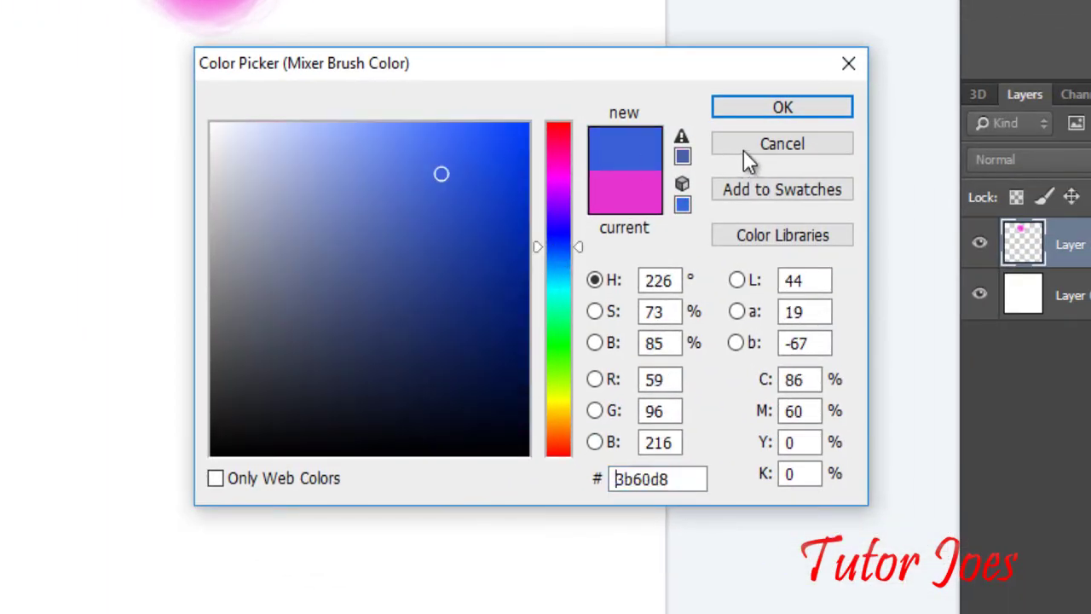
pyautogui.click(775, 112)
pyautogui.moveTo(397, 418)
pyautogui.mouseDown()
pyautogui.moveTo(432, 445)
pyautogui.moveTo(402, 464)
pyautogui.moveTo(391, 406)
pyautogui.moveTo(454, 439)
pyautogui.moveTo(413, 494)
pyautogui.moveTo(383, 403)
pyautogui.moveTo(403, 472)
pyautogui.moveTo(422, 411)
pyautogui.moveTo(395, 466)
pyautogui.moveTo(434, 448)
pyautogui.moveTo(424, 430)
pyautogui.moveTo(409, 476)
pyautogui.moveTo(356, 438)
pyautogui.moveTo(327, 453)
pyautogui.moveTo(359, 430)
pyautogui.mouseUp()
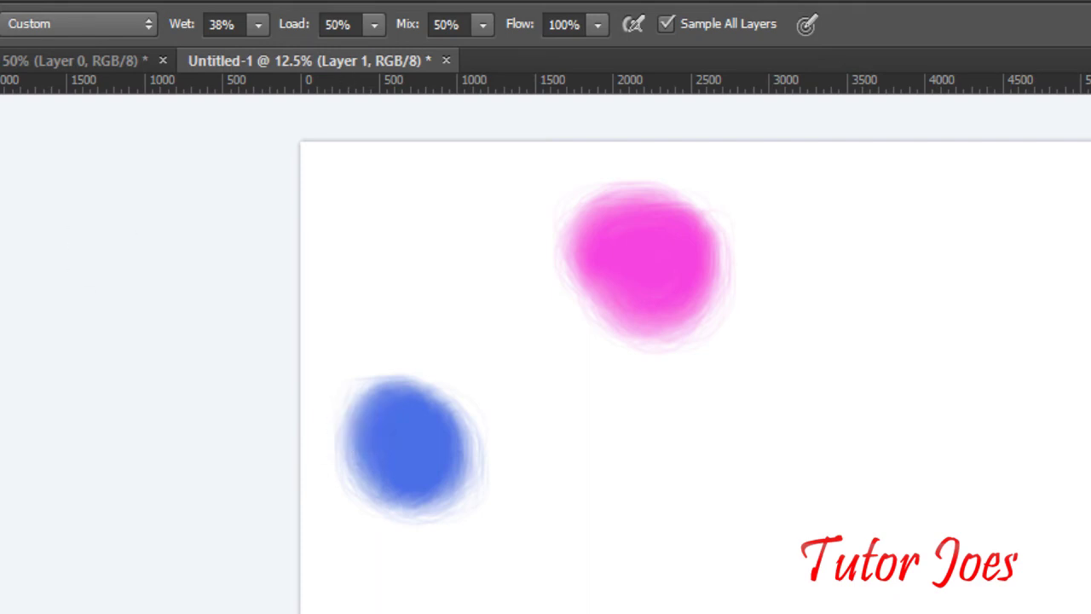
pyautogui.moveTo(653, 227)
pyautogui.mouseDown()
pyautogui.moveTo(633, 253)
pyautogui.moveTo(663, 246)
pyautogui.moveTo(597, 245)
pyautogui.moveTo(622, 219)
pyautogui.moveTo(653, 234)
pyautogui.moveTo(663, 274)
pyautogui.mouseUp()
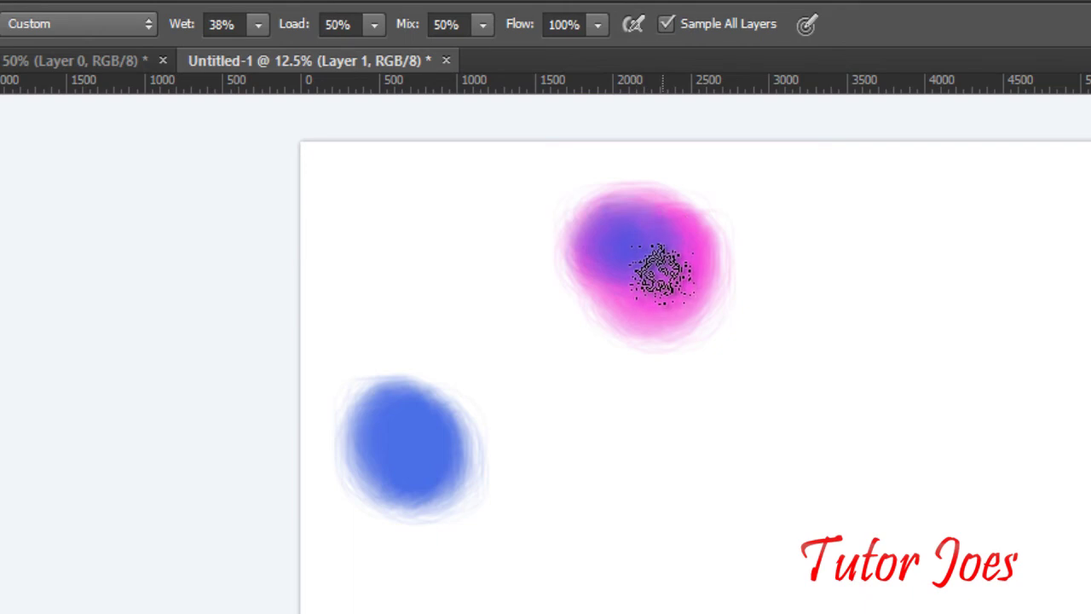
pyautogui.moveTo(663, 269)
pyautogui.mouseDown()
pyautogui.moveTo(668, 224)
pyautogui.moveTo(673, 242)
pyautogui.moveTo(653, 264)
pyautogui.moveTo(625, 263)
pyautogui.moveTo(612, 241)
pyautogui.moveTo(626, 231)
pyautogui.moveTo(670, 250)
pyautogui.moveTo(674, 285)
pyautogui.moveTo(624, 288)
pyautogui.moveTo(617, 265)
pyautogui.moveTo(645, 235)
pyautogui.moveTo(669, 253)
pyautogui.moveTo(669, 274)
pyautogui.moveTo(657, 277)
pyautogui.moveTo(693, 280)
pyautogui.moveTo(635, 301)
pyautogui.moveTo(628, 288)
pyautogui.moveTo(561, 264)
pyautogui.mouseUp()
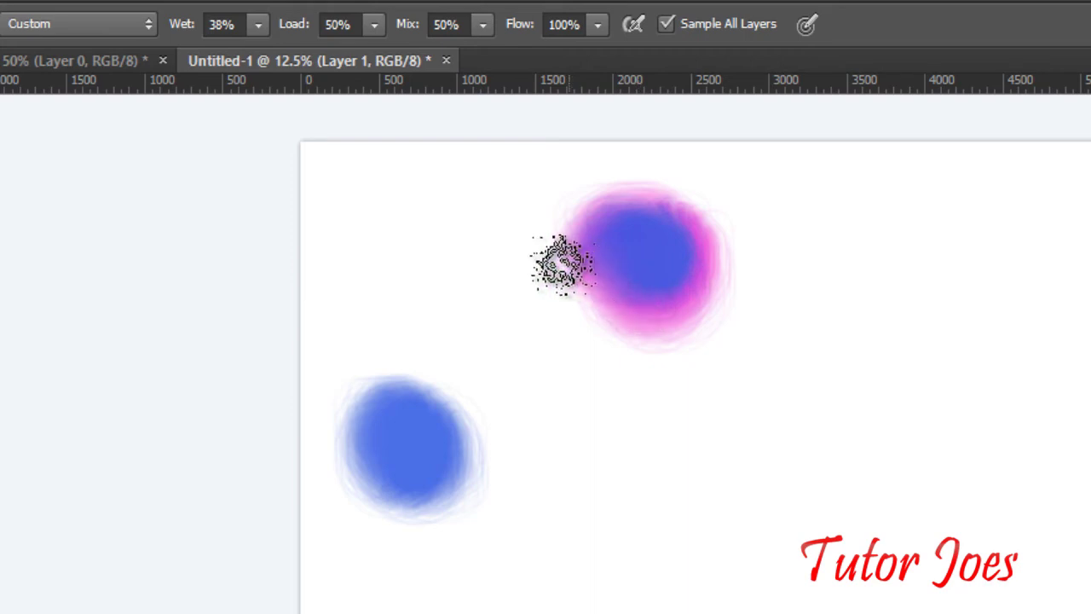
# Step: Sample the blended purple from the upper spot with the Eyedropper Tool and create a new white 5200 x 5200 pixel document
pyautogui.click(25, 194)
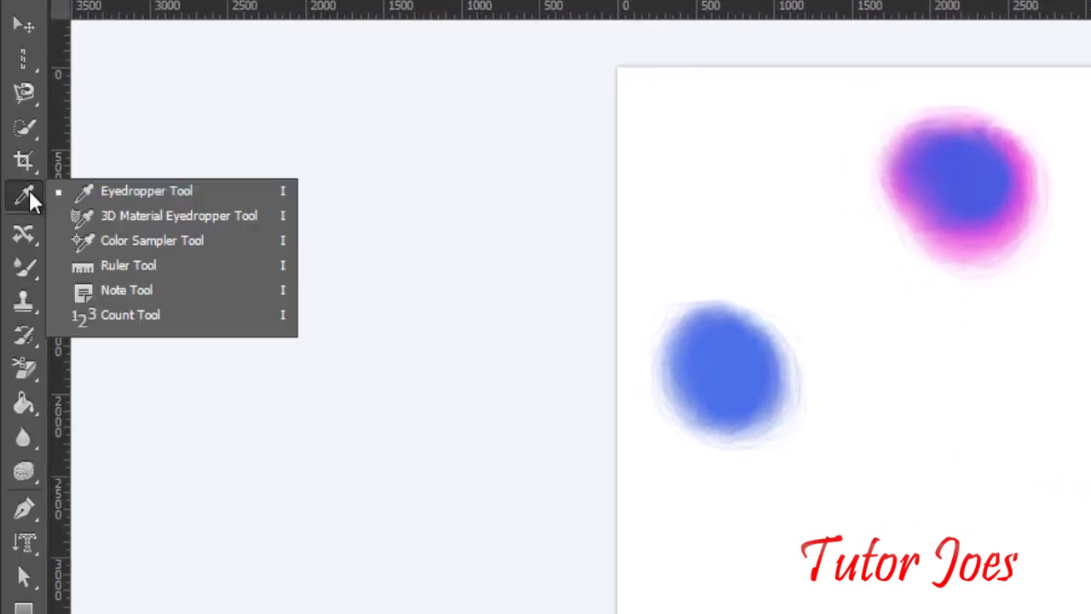
pyautogui.click(100, 194)
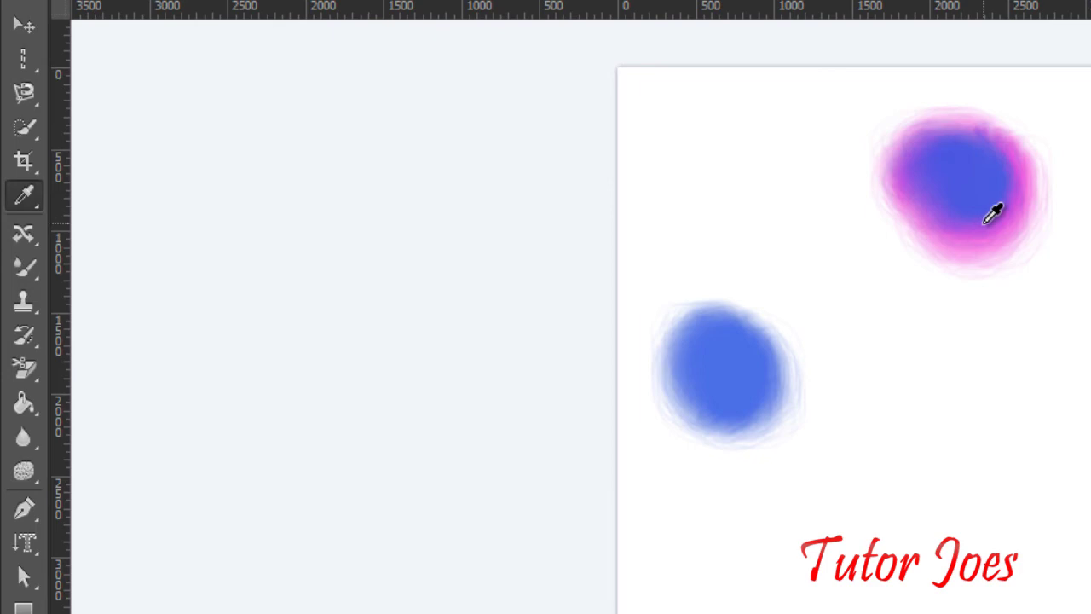
pyautogui.click(68, 19)
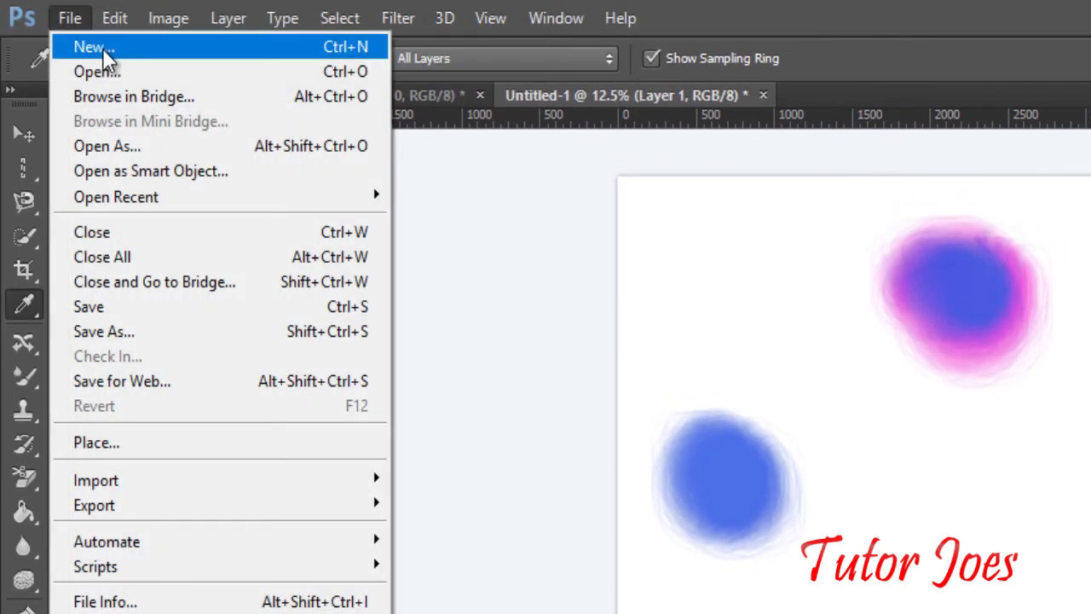
pyautogui.click(102, 48)
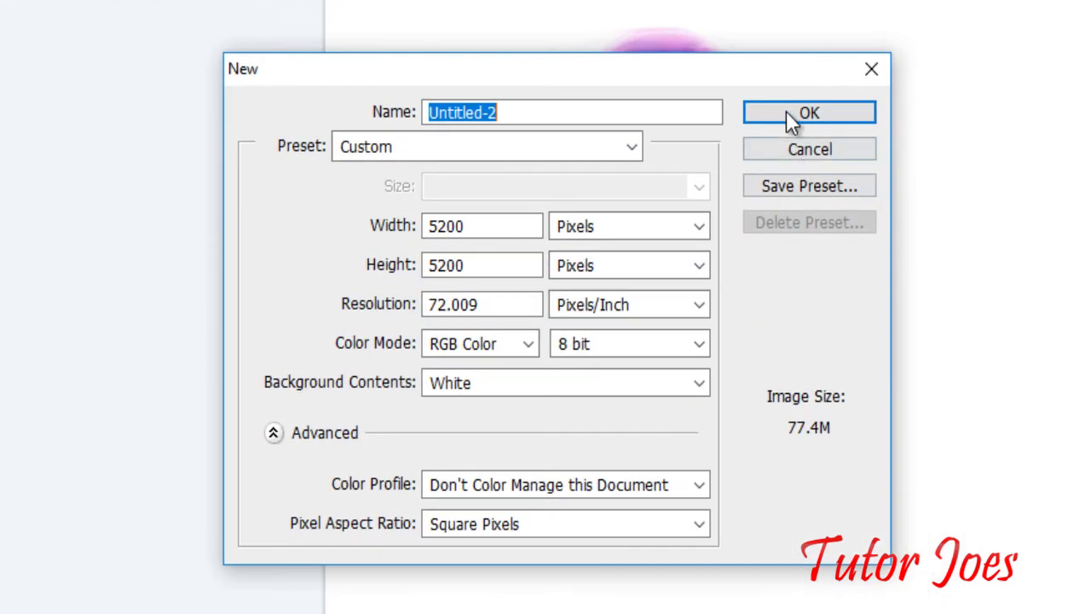
pyautogui.click(786, 113)
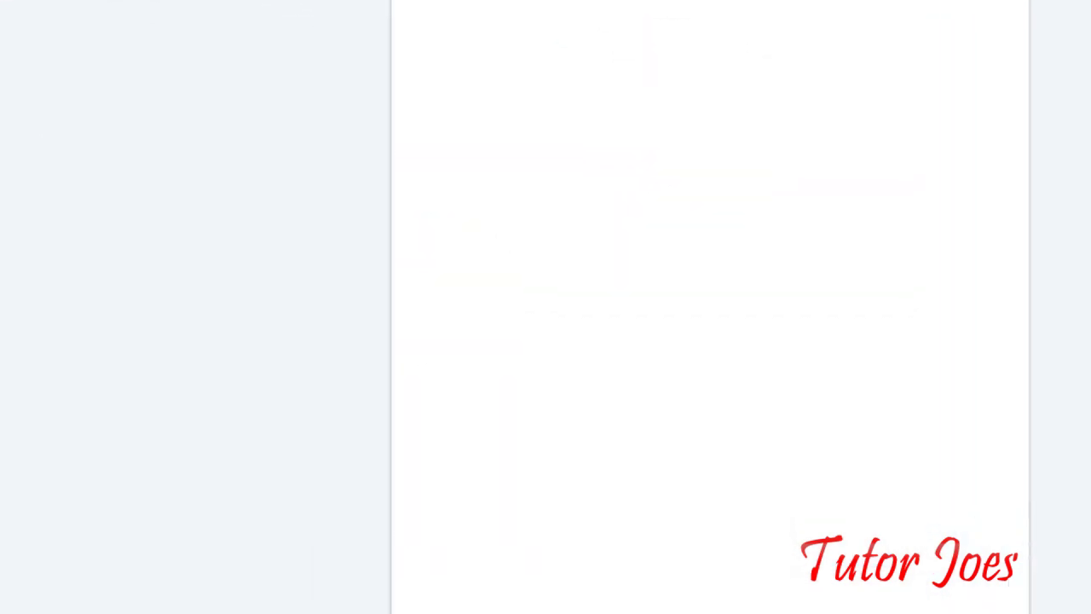
# Step: Fill the new document Untitled-2 with the sampled purple using the Paint Bucket Tool
pyautogui.rightClick(22, 179)
pyautogui.click(109, 198)
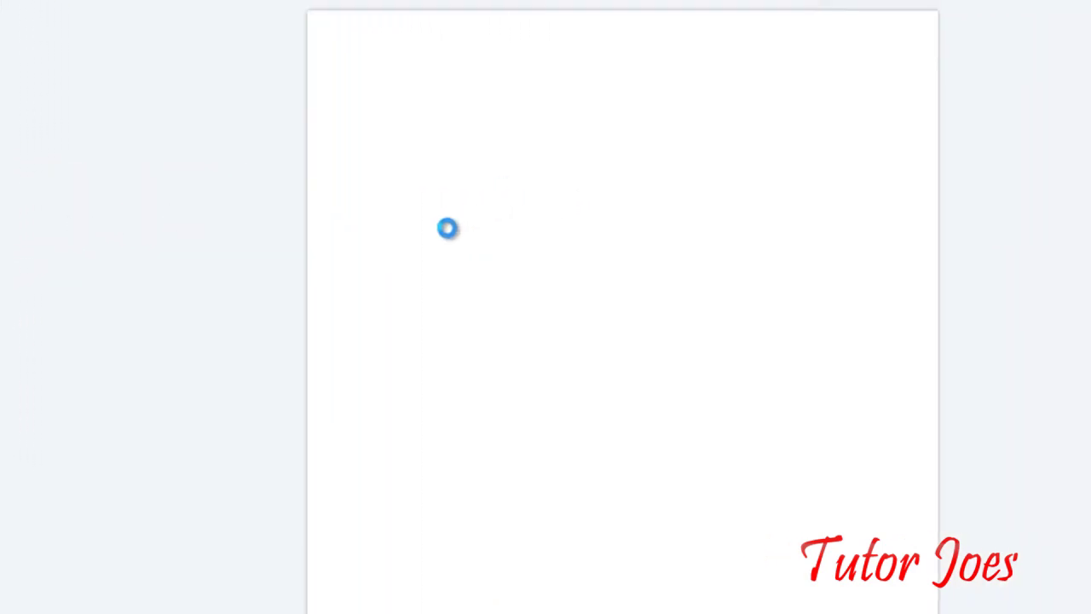
pyautogui.click(699, 256)
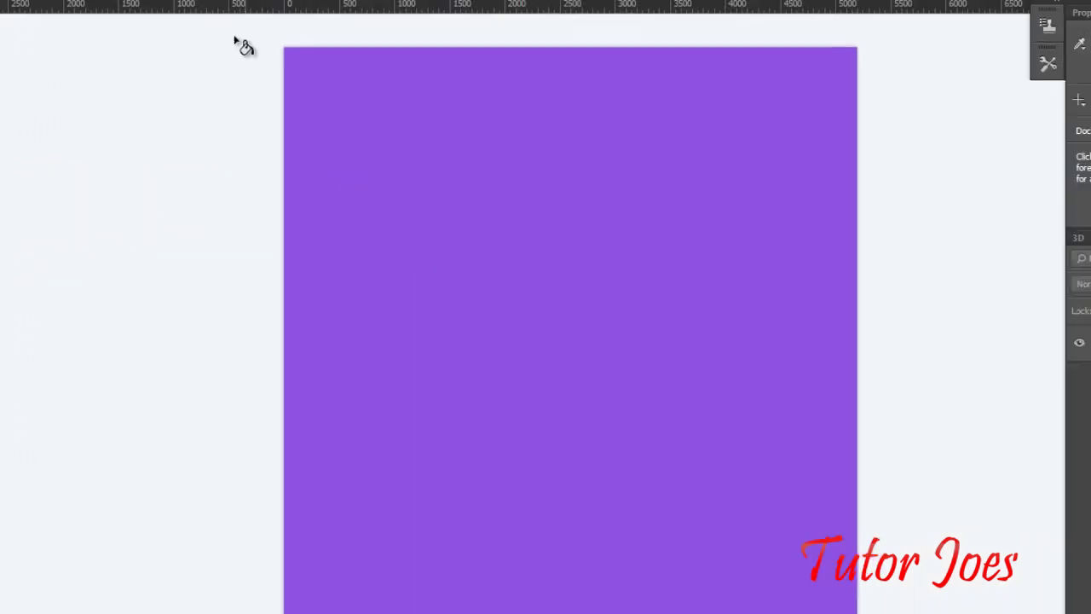
# Step: Compare the blended spot in Untitled-1 with the solid purple fill in Untitled-2
pyautogui.click(237, 52)
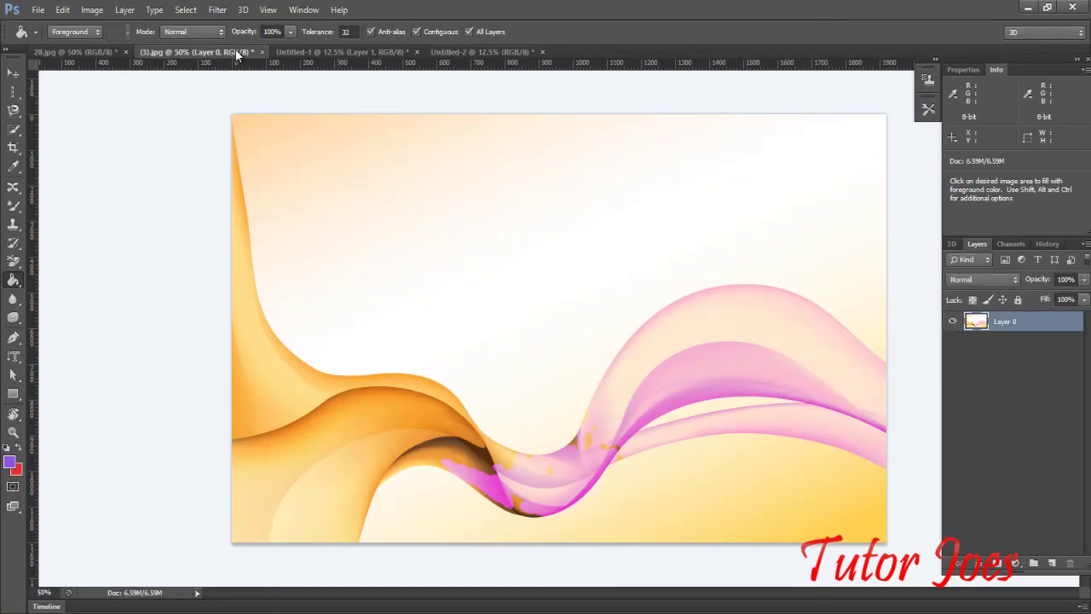
pyautogui.click(286, 52)
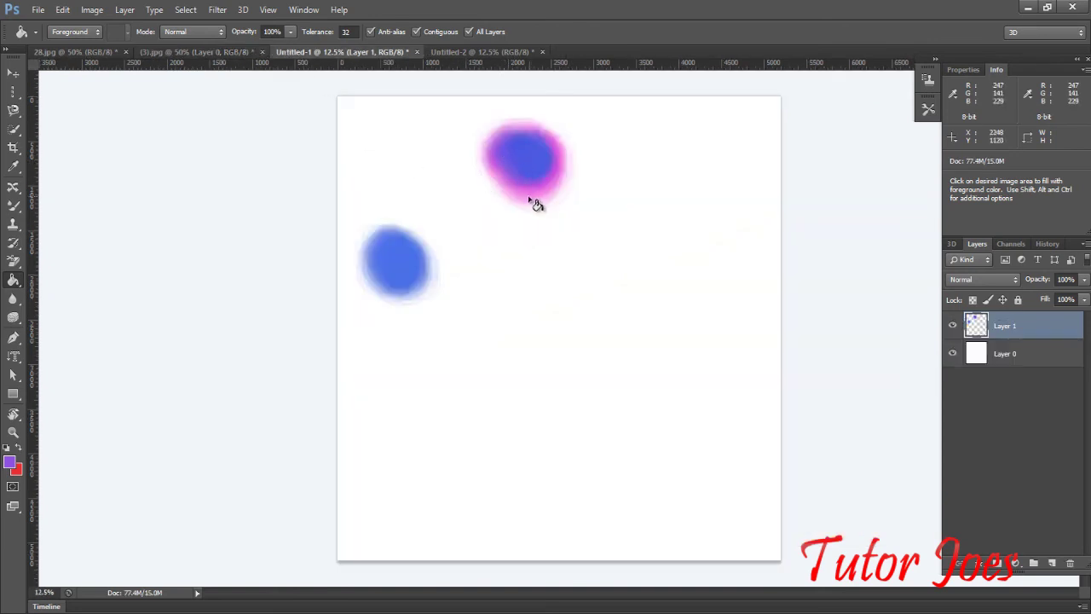
pyautogui.click(484, 52)
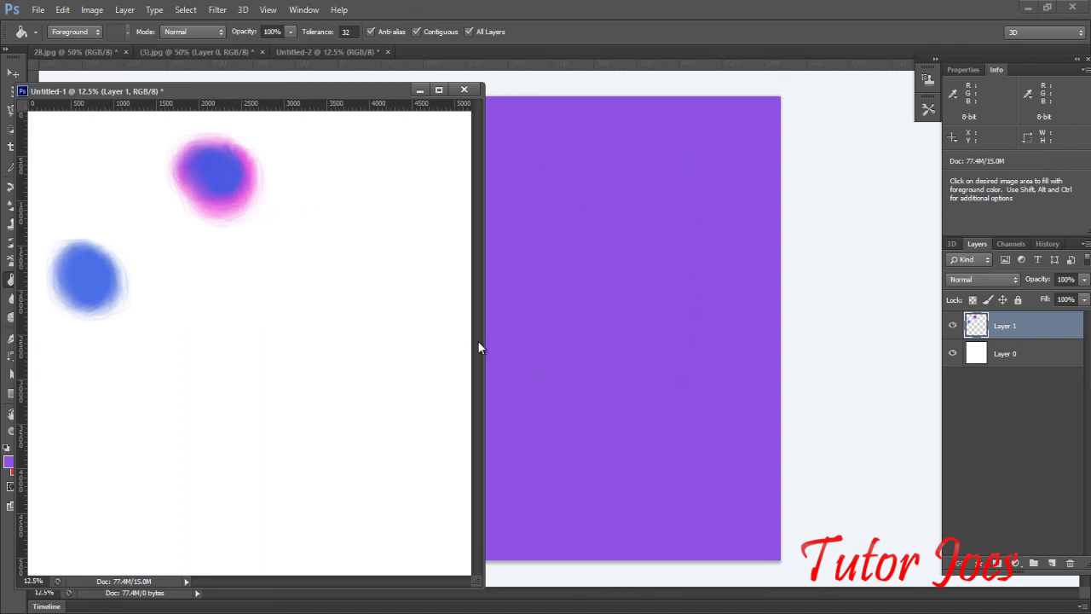
pyautogui.moveTo(360, 90); pyautogui.dragTo(429, 52)
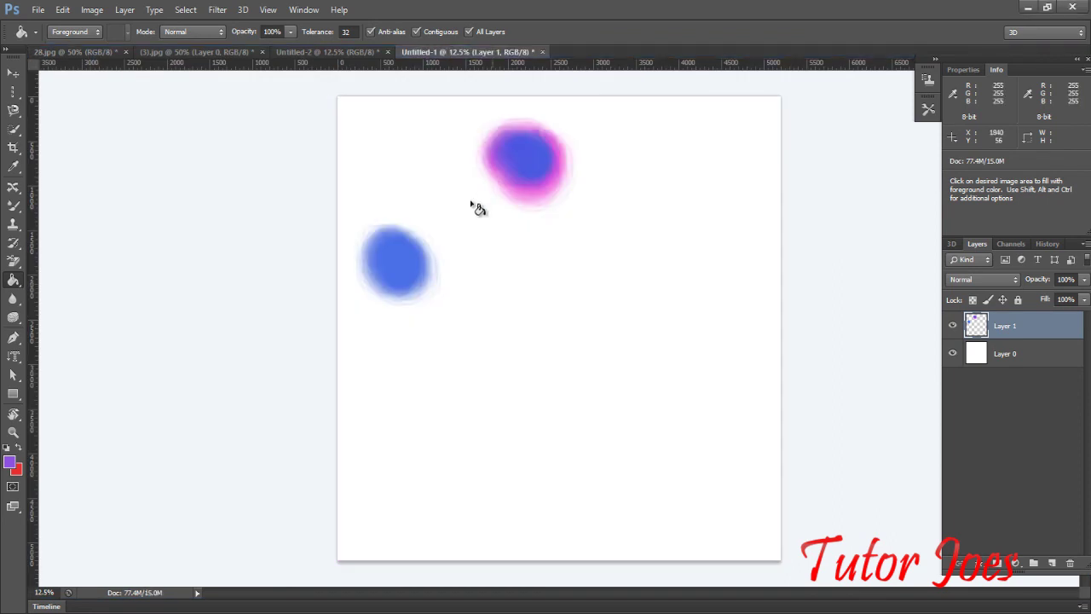
pyautogui.click(355, 51)
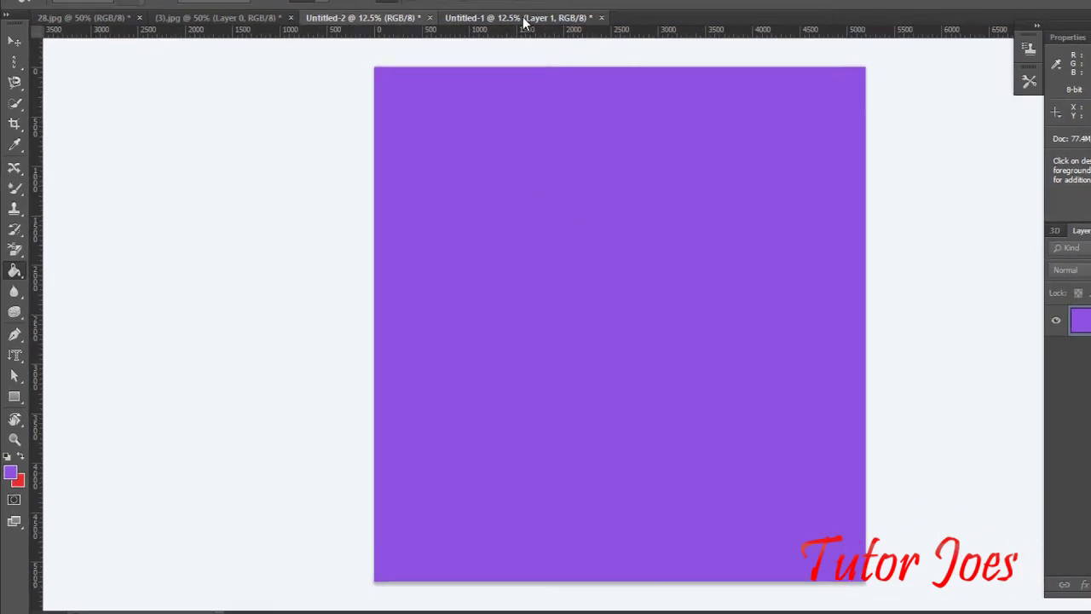
# Step: Return to Untitled-1 and activate the Mixer Brush Tool
pyautogui.click(473, 52)
pyautogui.rightClick(13, 205)
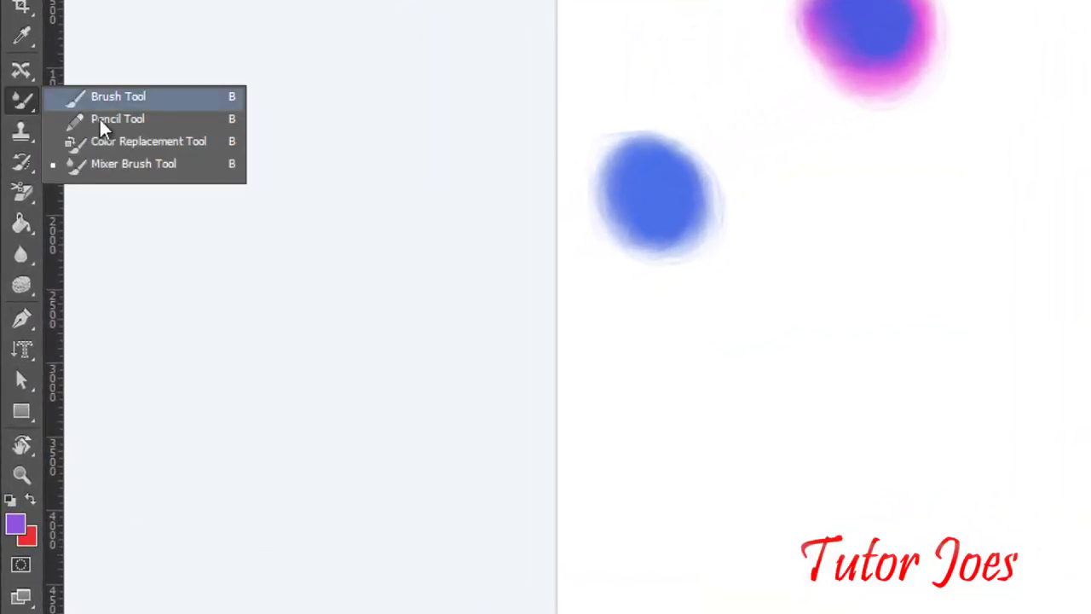
pyautogui.click(142, 163)
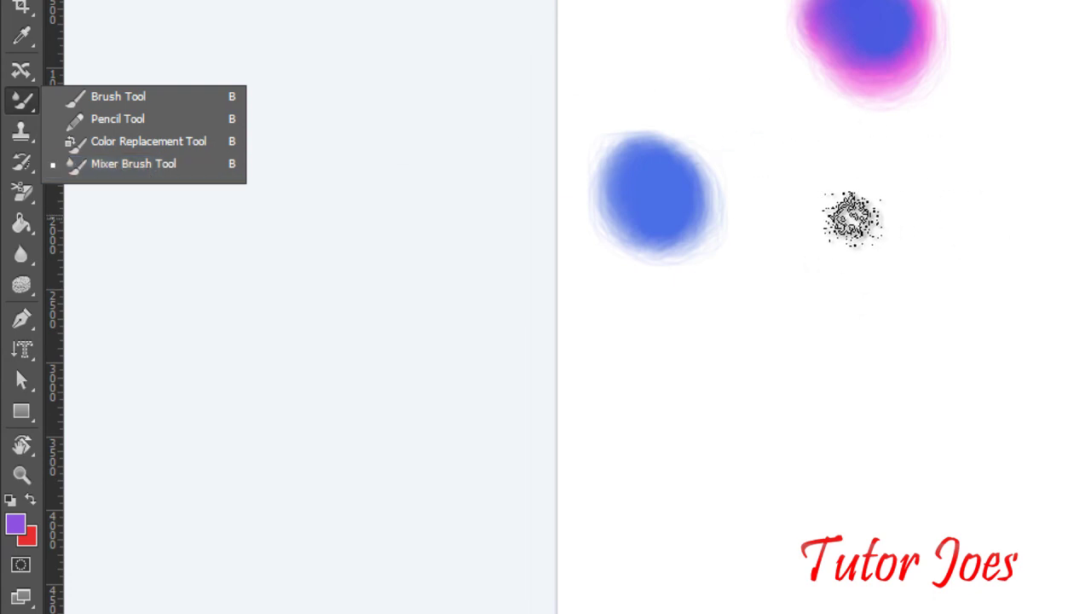